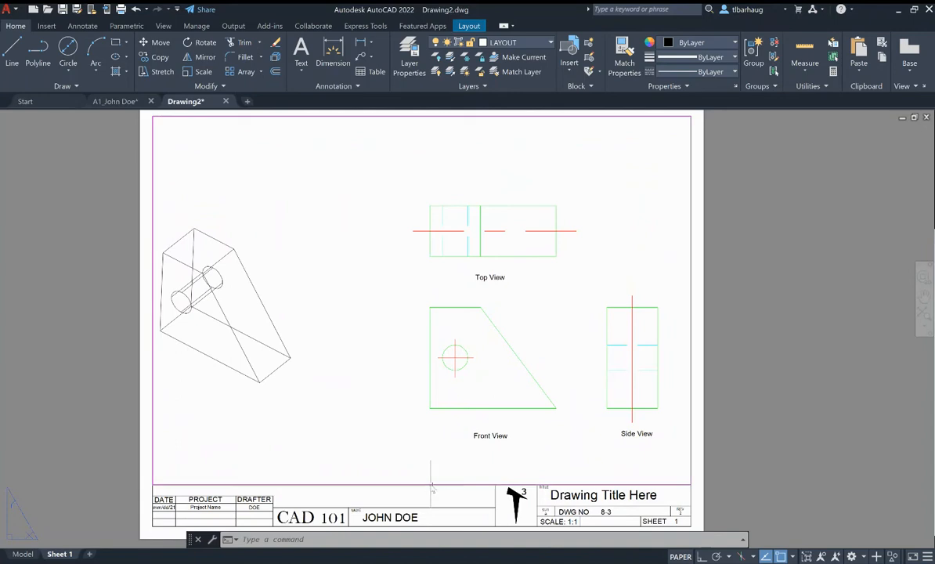
- Compare the model with the Sheet 1 layout and delete the sheet's existing viewport
{"action": "left_click", "coordinate": [430, 484]}
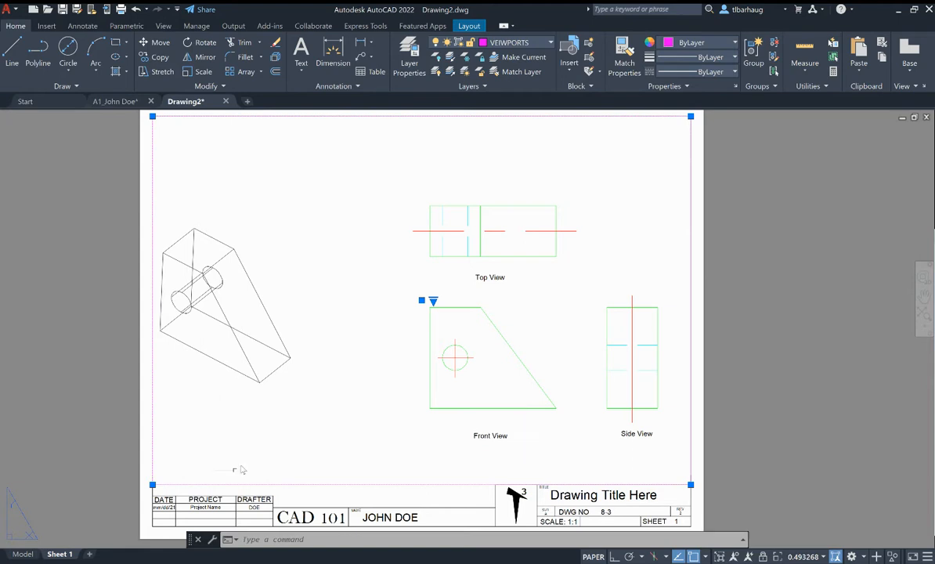
{"action": "left_click", "coordinate": [35, 556]}
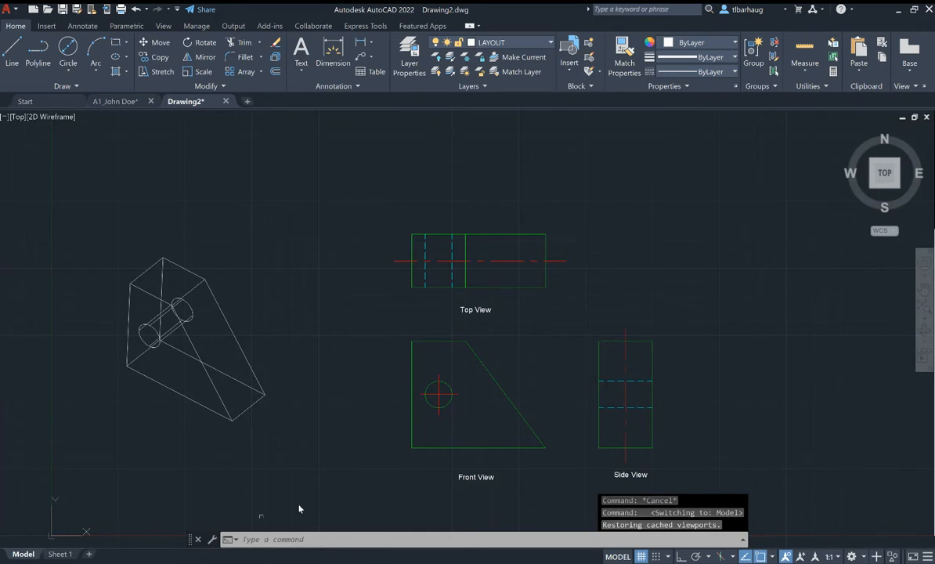
{"action": "left_click", "coordinate": [61, 554]}
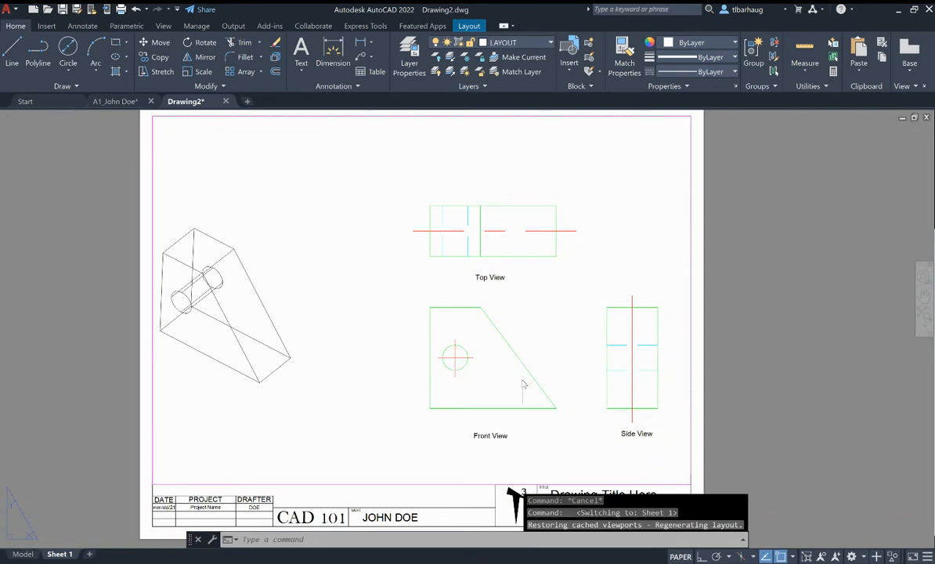
{"action": "left_click", "coordinate": [423, 486]}
{"action": "key", "text": "Delete"}
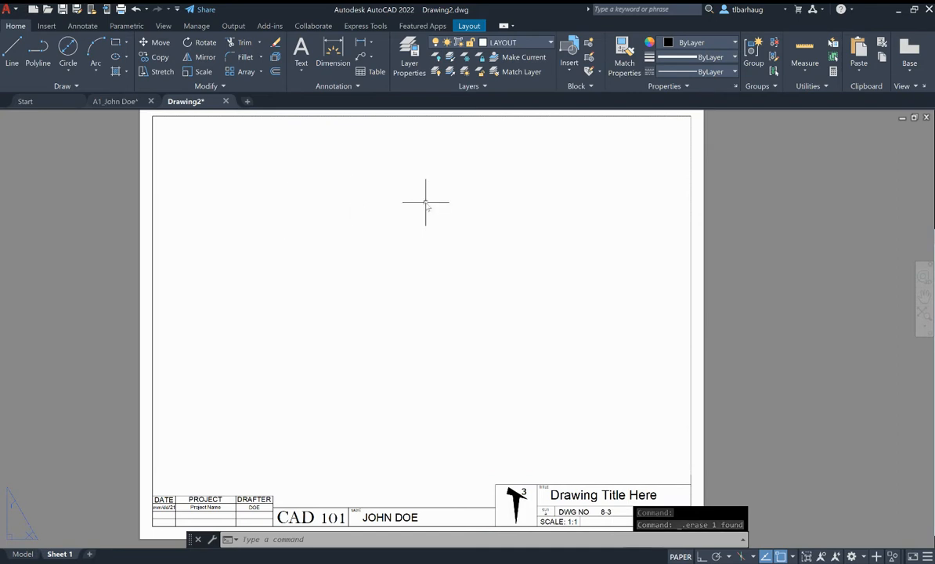
- Start the VIEWPORTS command, preview several two- and three-viewport arrangements, and choose the Single configuration
{"action": "type", "text": "ie"}
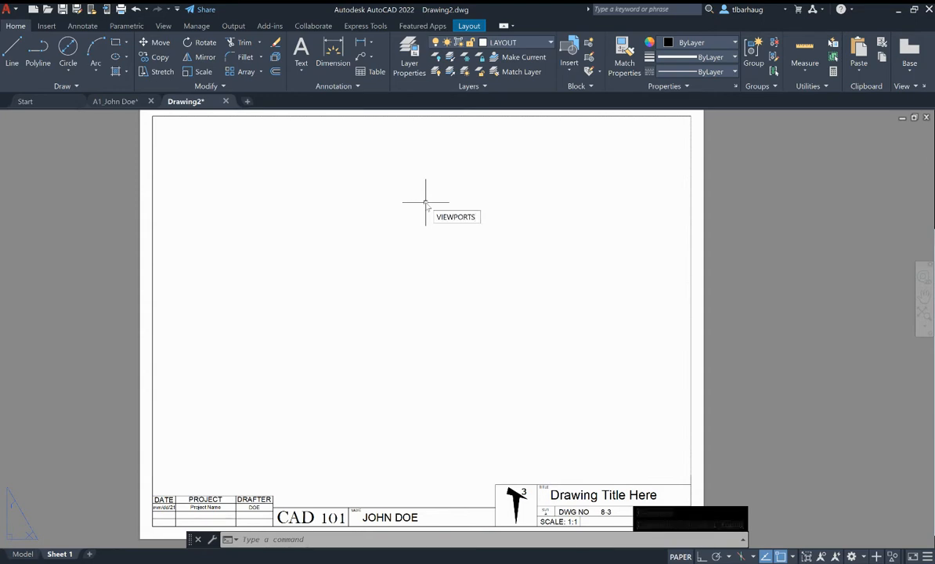
{"action": "key", "text": "Return"}
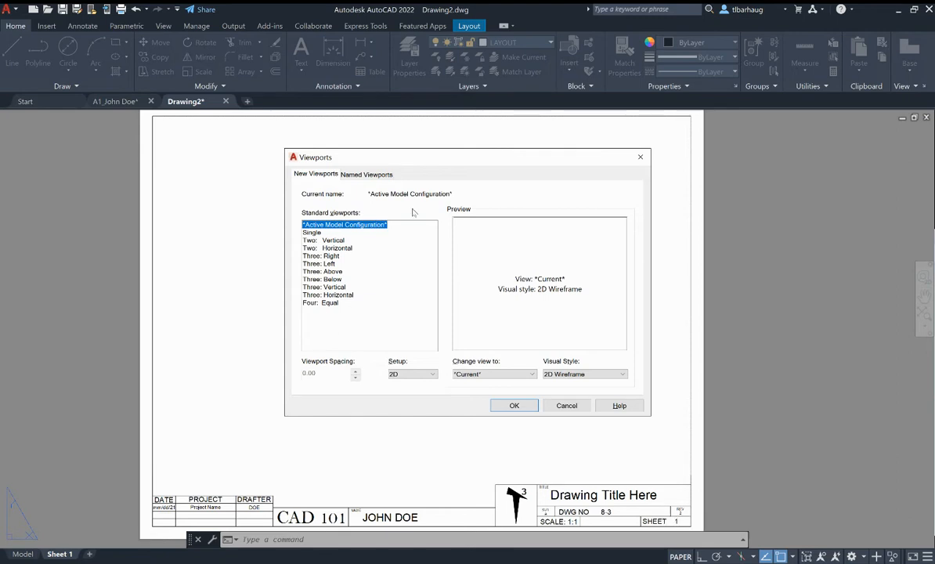
{"action": "left_click", "coordinate": [333, 248]}
{"action": "left_click", "coordinate": [318, 263]}
{"action": "left_click", "coordinate": [327, 279]}
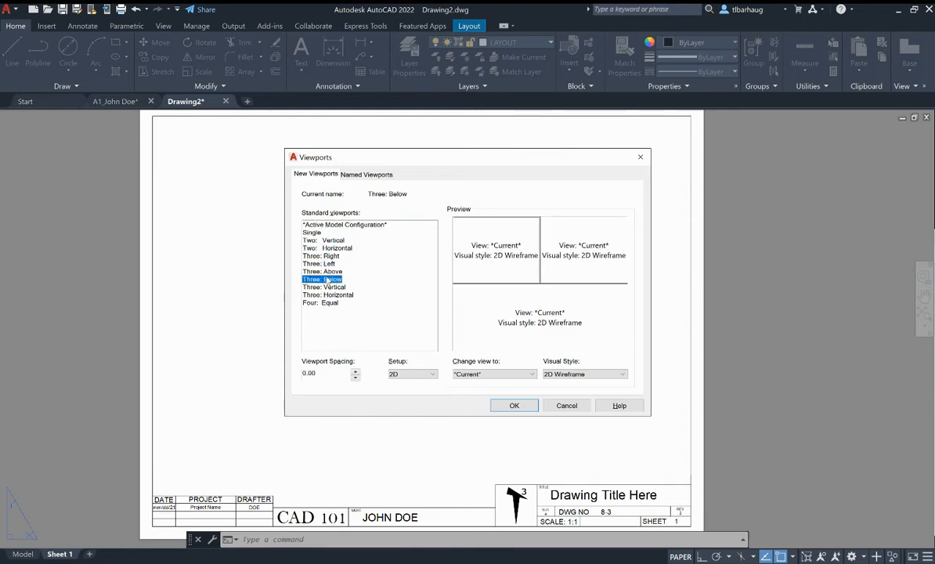
{"action": "left_click", "coordinate": [324, 287]}
{"action": "left_click", "coordinate": [327, 294]}
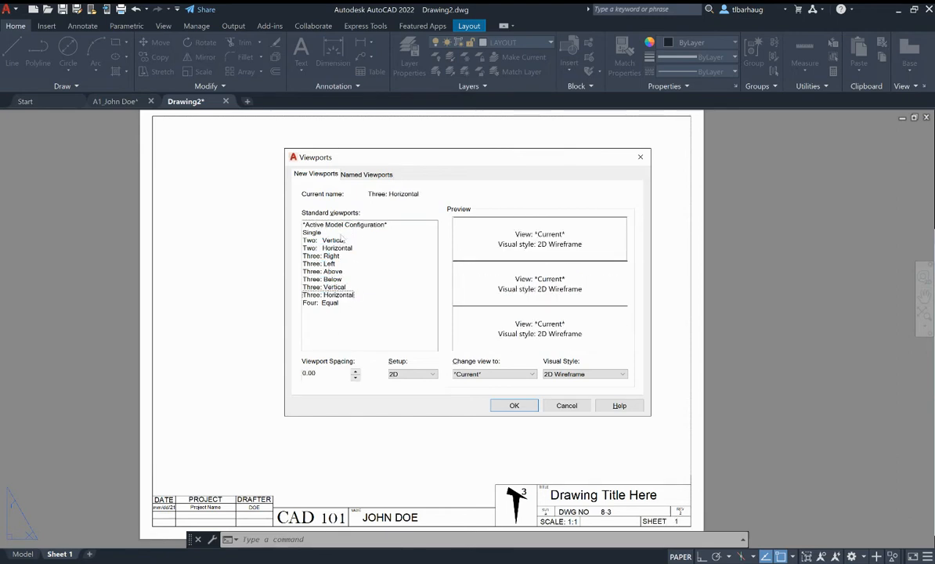
{"action": "left_click", "coordinate": [311, 233]}
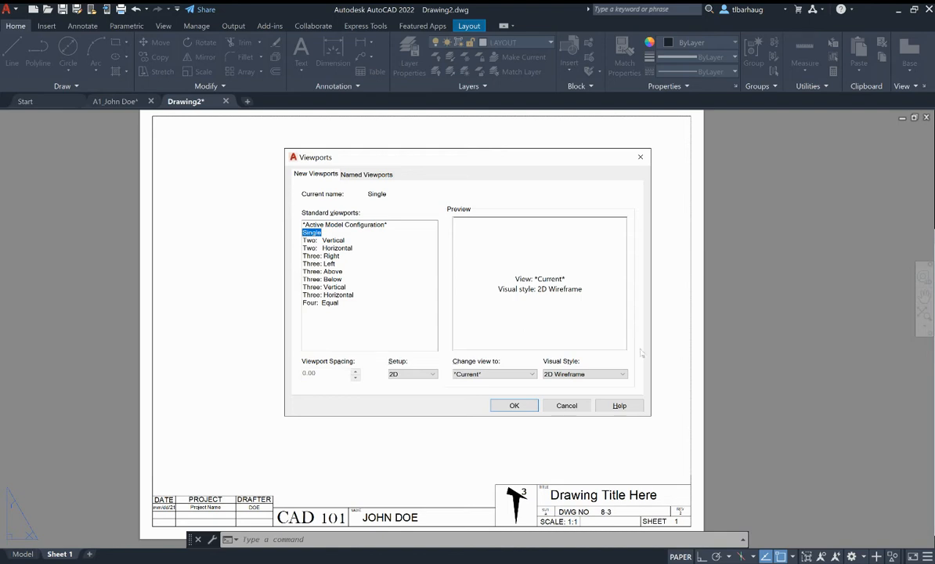
- Create the Single viewport with 2D setup and 2D Wireframe style, filling the sheet border above the title block
{"action": "left_click", "coordinate": [597, 375]}
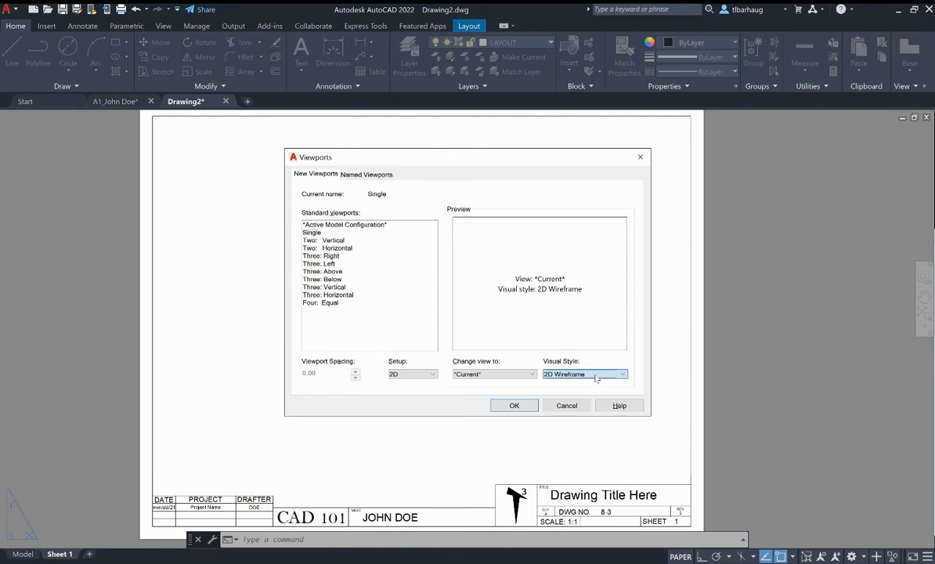
{"action": "left_click", "coordinate": [427, 377]}
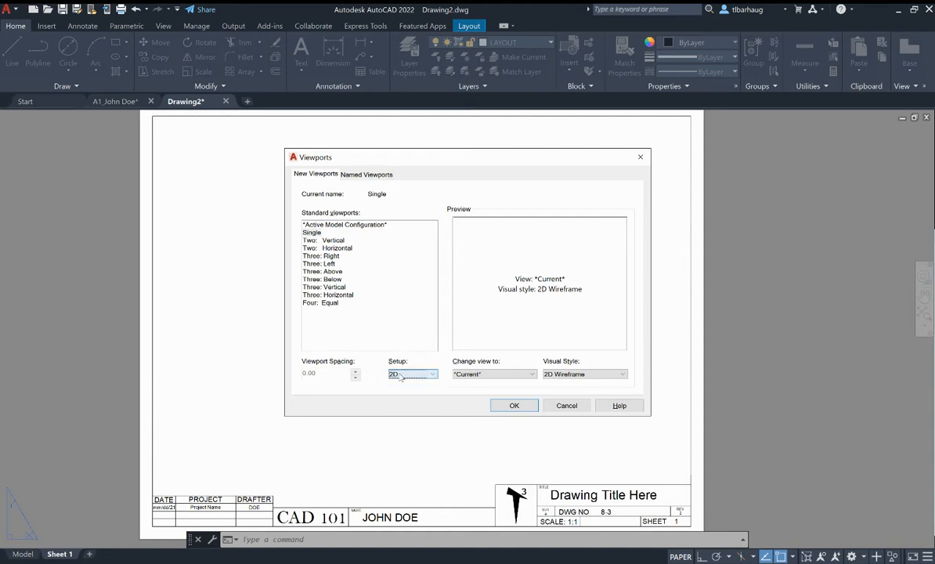
{"action": "key", "text": "Tab"}
{"action": "left_click", "coordinate": [313, 234]}
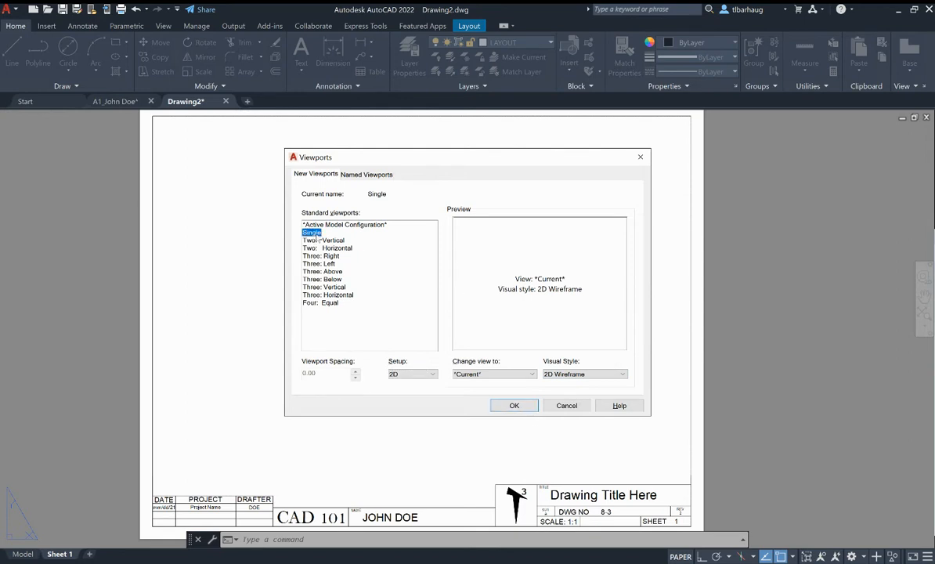
{"action": "left_click", "coordinate": [516, 408]}
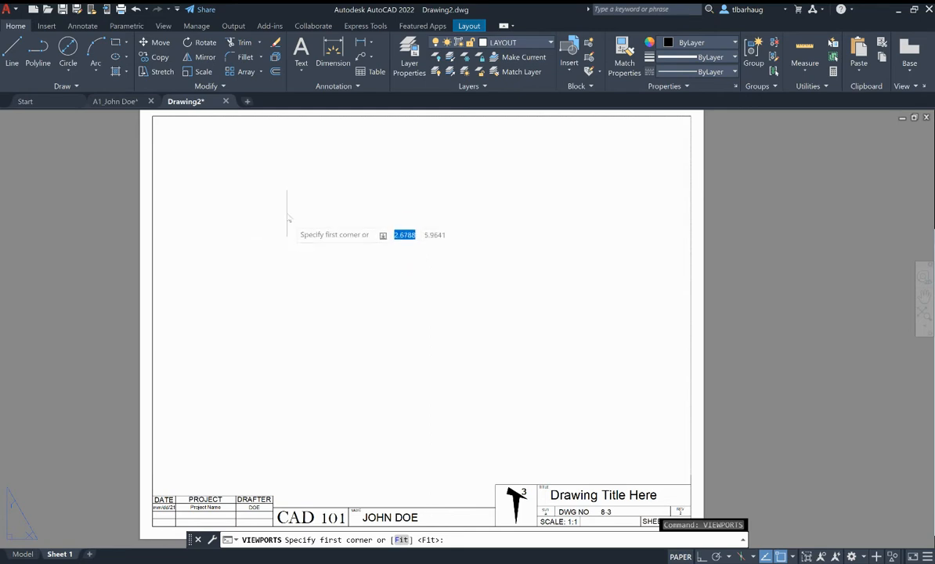
{"action": "left_click", "coordinate": [153, 116]}
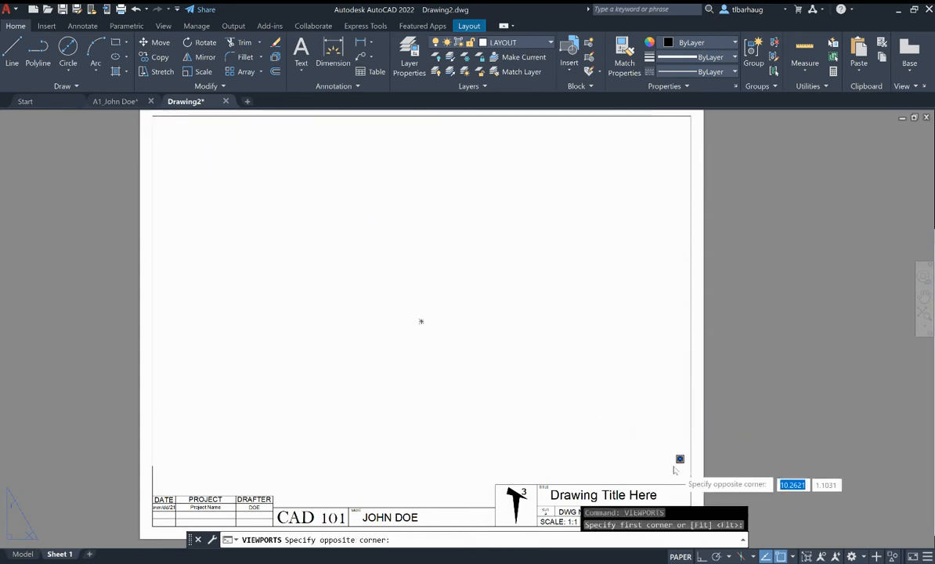
{"action": "left_click", "coordinate": [693, 484]}
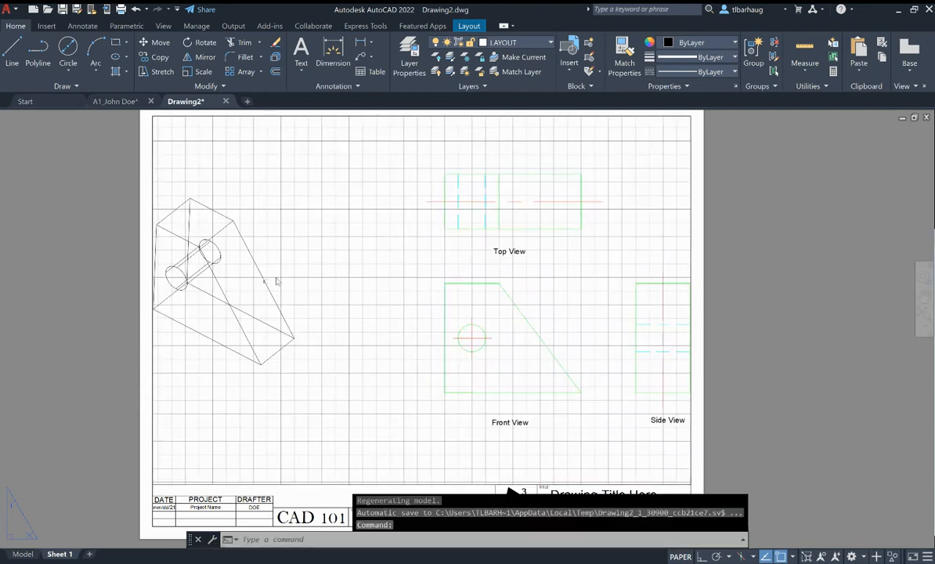
- Assign the new viewport's frame to the VEIWPORTS layer and clear the selection
{"action": "left_click", "coordinate": [357, 484]}
{"action": "left_click", "coordinate": [517, 42]}
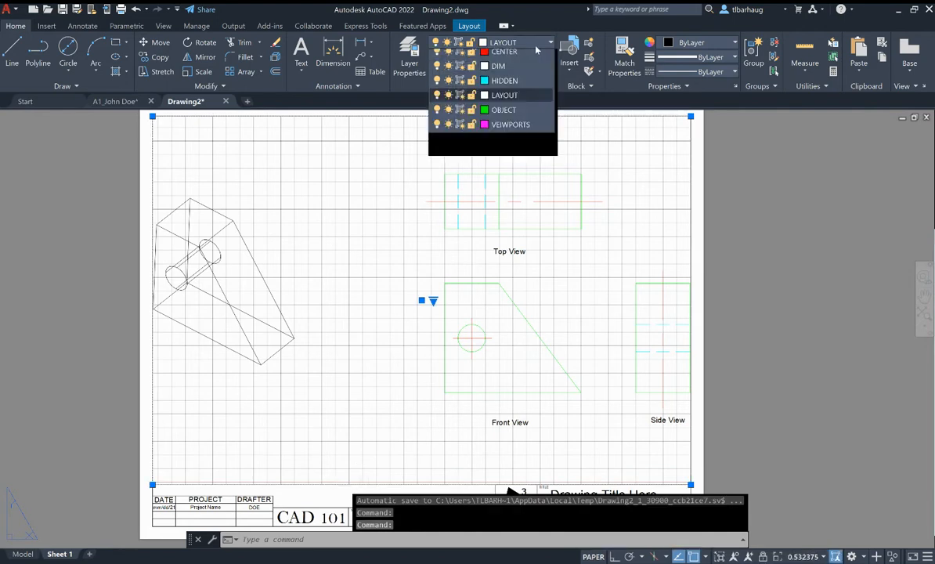
{"action": "left_click", "coordinate": [505, 145]}
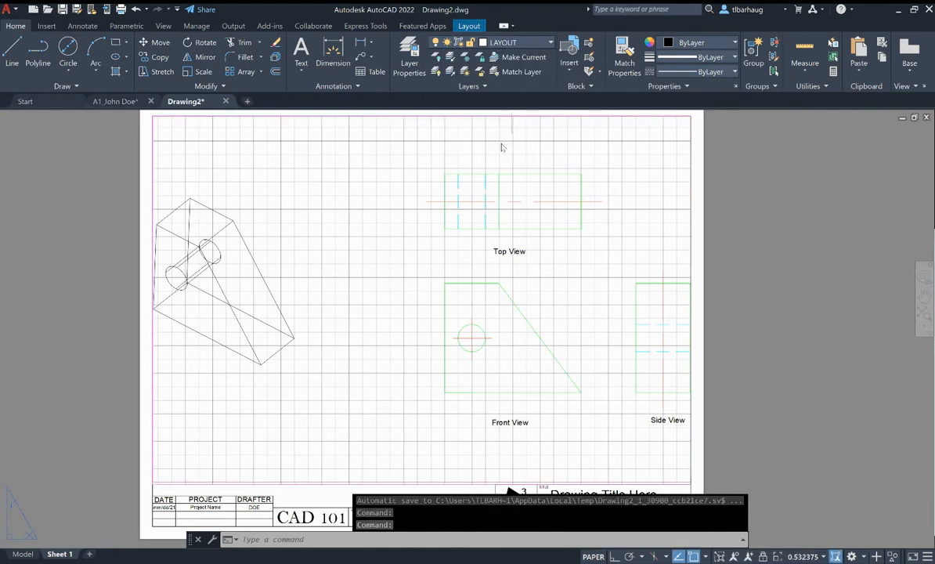
{"action": "left_click", "coordinate": [755, 342]}
{"action": "key", "text": "Escape"}
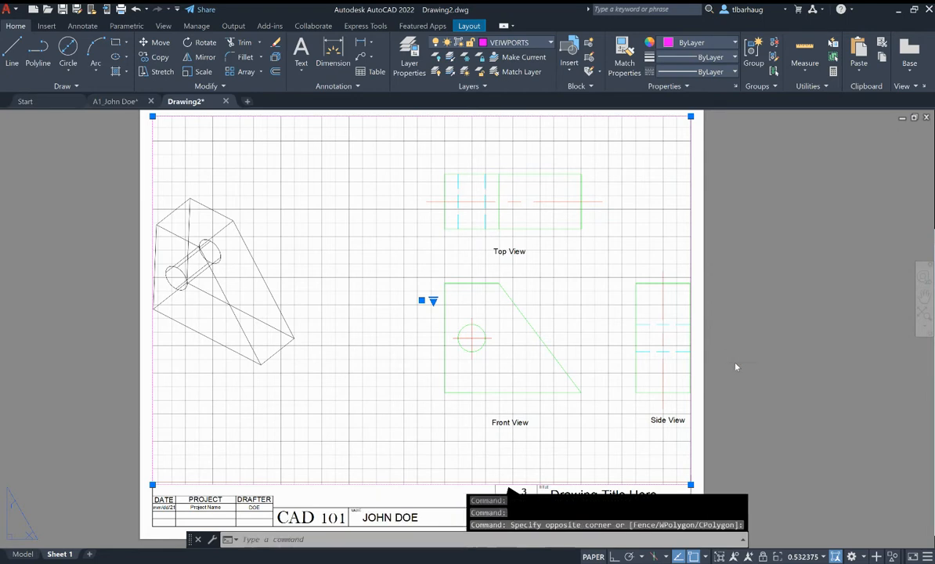
{"action": "key", "text": "Escape"}
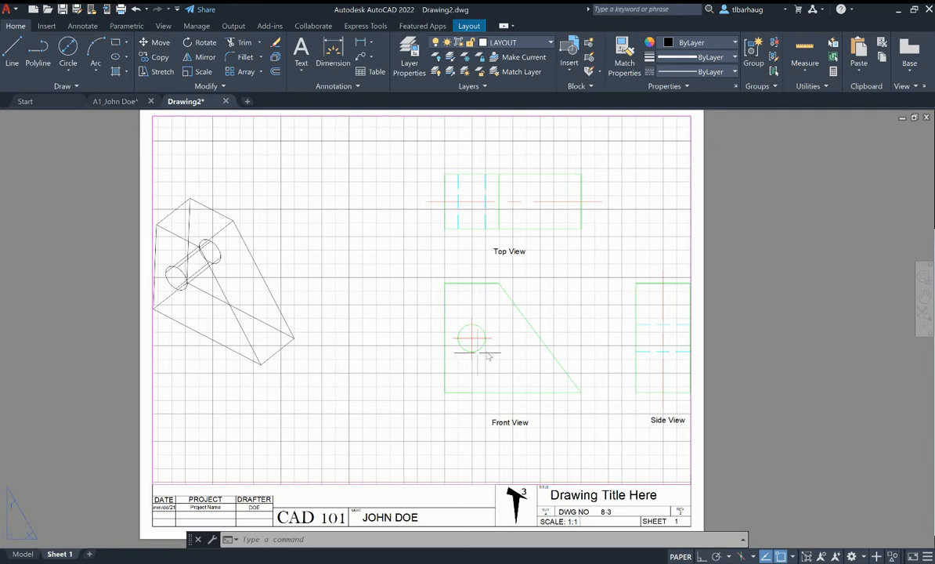
- Enter and leave the viewport's model space, select several title block items in paper space, and clear the selection
{"action": "double_click", "coordinate": [407, 311]}
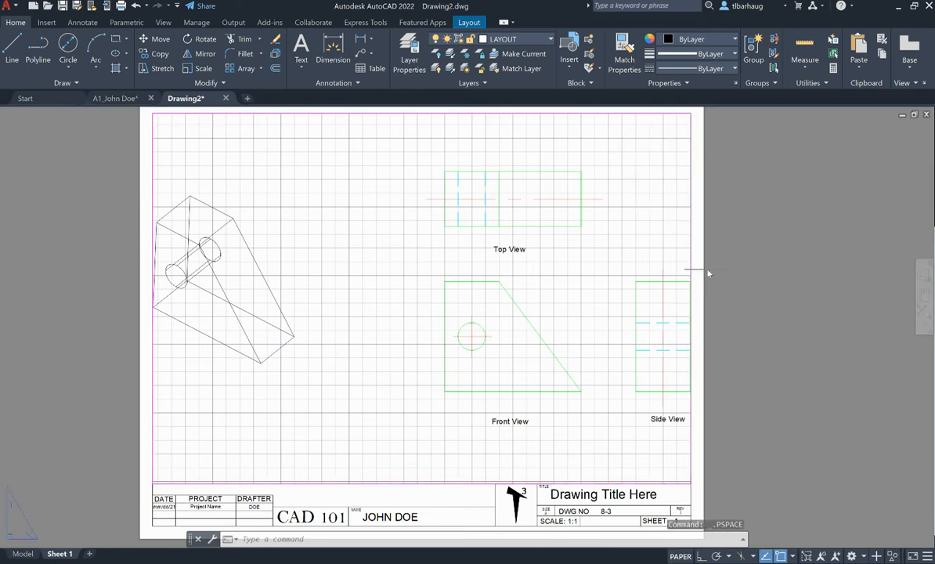
{"action": "double_click", "coordinate": [708, 273]}
{"action": "left_click", "coordinate": [539, 480]}
{"action": "left_click", "coordinate": [268, 508]}
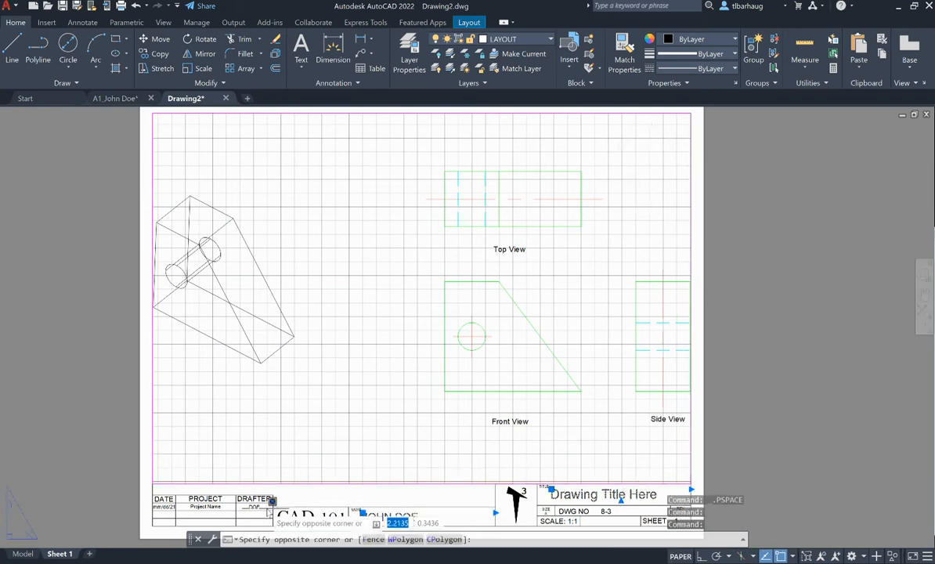
{"action": "left_click", "coordinate": [233, 498]}
{"action": "left_click", "coordinate": [732, 434]}
{"action": "left_click", "coordinate": [734, 432]}
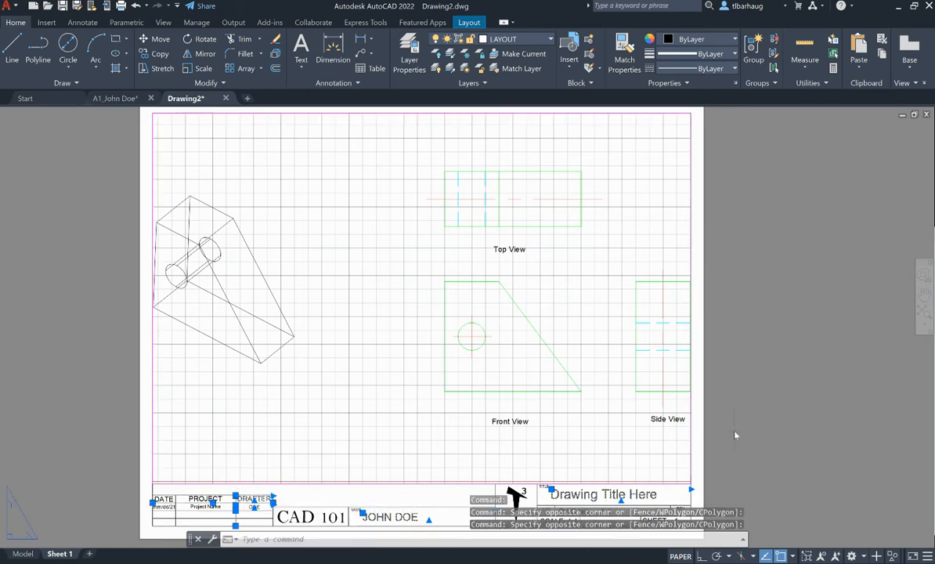
{"action": "left_click", "coordinate": [735, 432]}
{"action": "key", "text": "Escape"}
{"action": "key", "text": "Escape"}
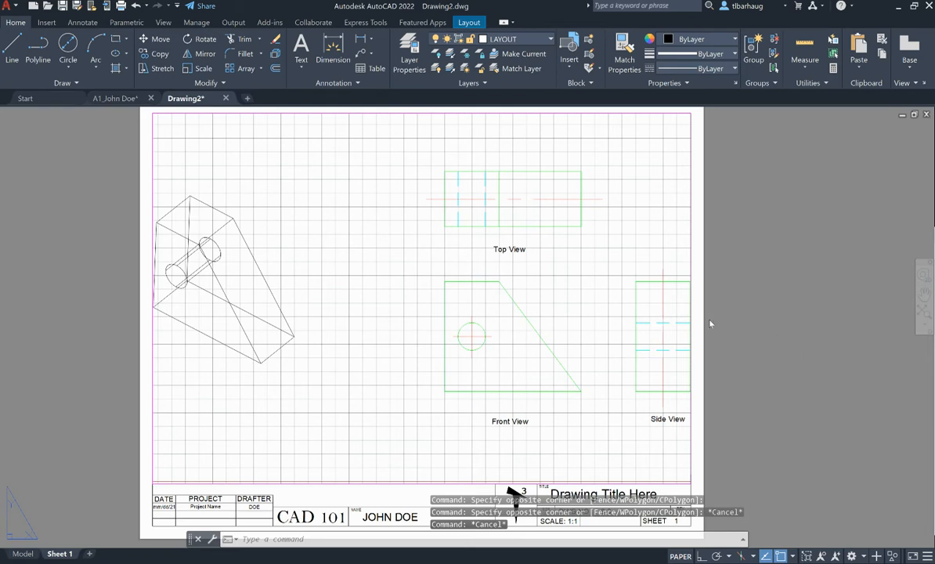
- Activate the viewport and frame the top, front and side views in it, leaving the isometric view outside
{"action": "double_click", "coordinate": [377, 270]}
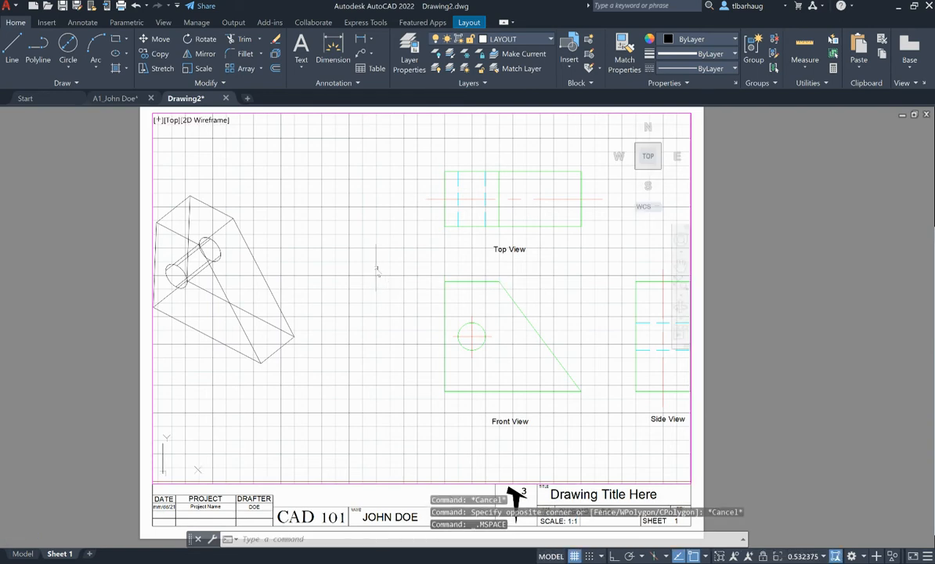
{"action": "scroll", "coordinate": [531, 260], "scroll_direction": "down", "scroll_amount": 2}
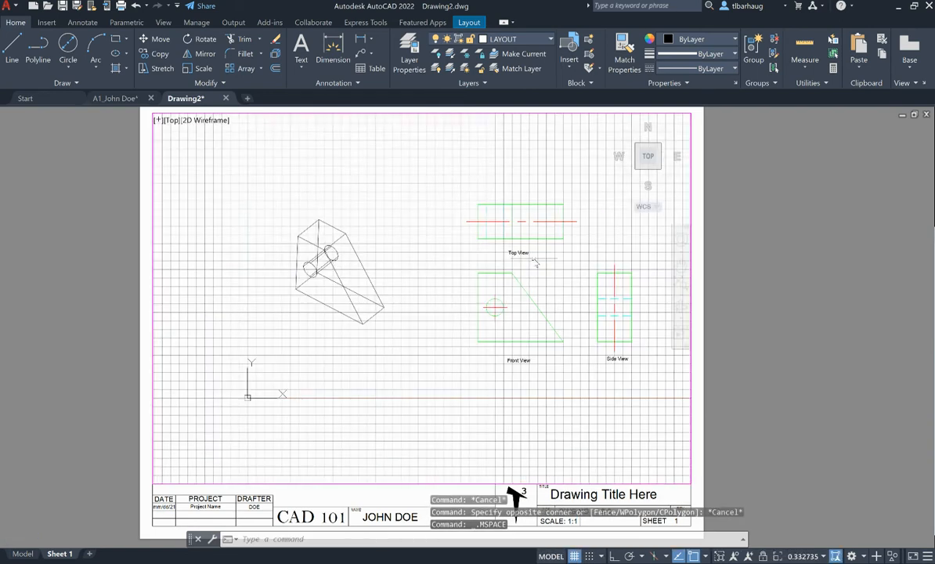
{"action": "scroll", "coordinate": [530, 260], "scroll_direction": "up", "scroll_amount": 2}
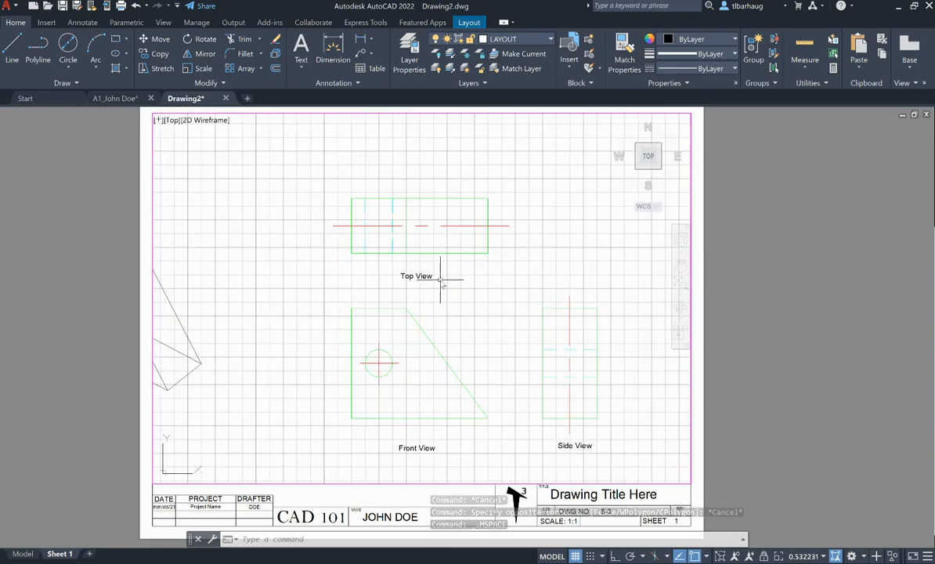
{"action": "middle_click_drag", "start_coordinate": [472, 273], "coordinate": [324, 267]}
{"action": "scroll", "coordinate": [321, 270], "scroll_direction": "up", "scroll_amount": 2}
{"action": "scroll", "coordinate": [321, 270], "scroll_direction": "down", "scroll_amount": 2}
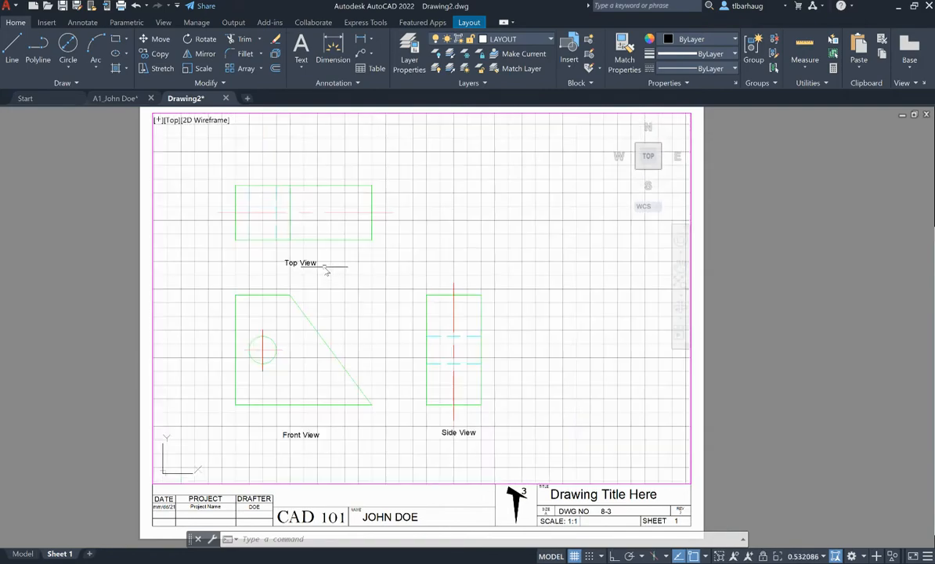
{"action": "scroll", "coordinate": [321, 272], "scroll_direction": "up", "scroll_amount": 2}
{"action": "scroll", "coordinate": [328, 281], "scroll_direction": "down", "scroll_amount": 2}
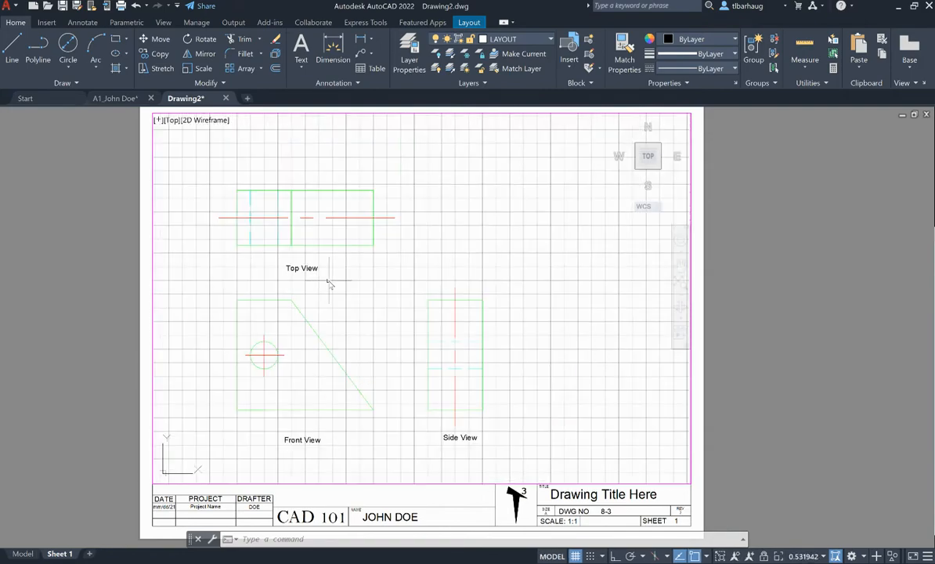
{"action": "scroll", "coordinate": [317, 262], "scroll_direction": "up", "scroll_amount": 2}
{"action": "scroll", "coordinate": [337, 290], "scroll_direction": "down", "scroll_amount": 2}
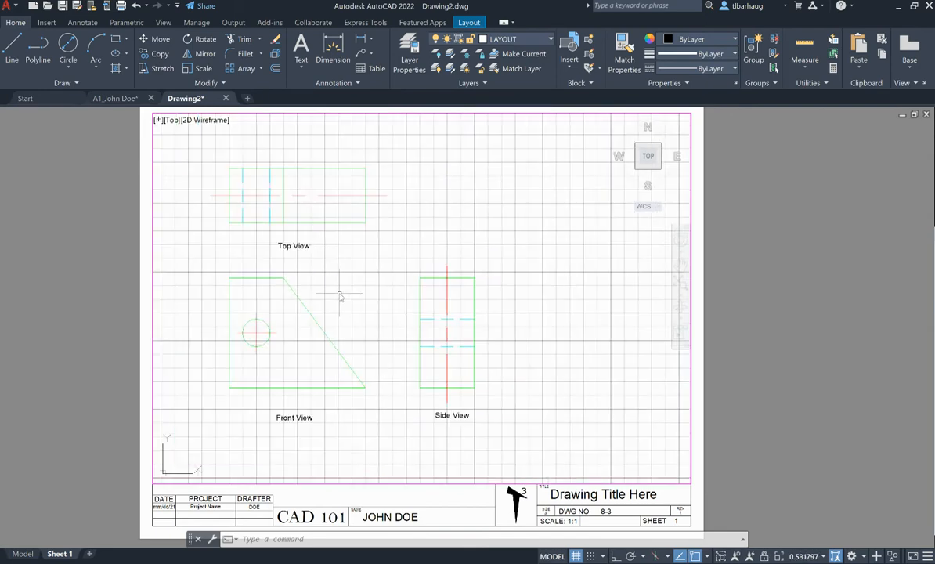
{"action": "middle_click_drag", "start_coordinate": [340, 295], "coordinate": [324, 305]}
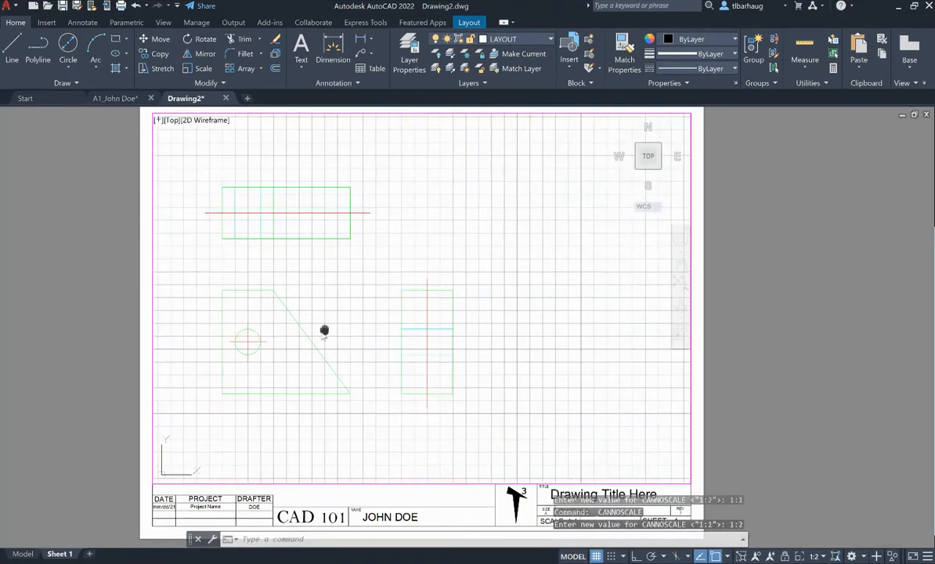
- Reposition the three views toward the lower left of the viewport and turn off its grid
{"action": "mouse_move", "coordinate": [324, 331]}
{"action": "middle_mouse_down"}
{"action": "mouse_move", "coordinate": [284, 382]}
{"action": "mouse_move", "coordinate": [301, 385]}
{"action": "middle_mouse_up"}
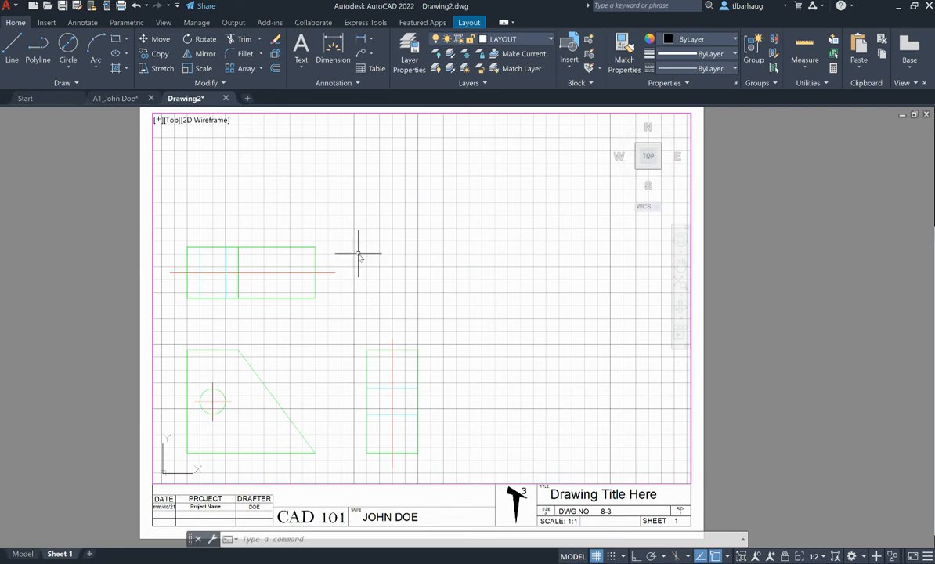
{"action": "left_click", "coordinate": [597, 557]}
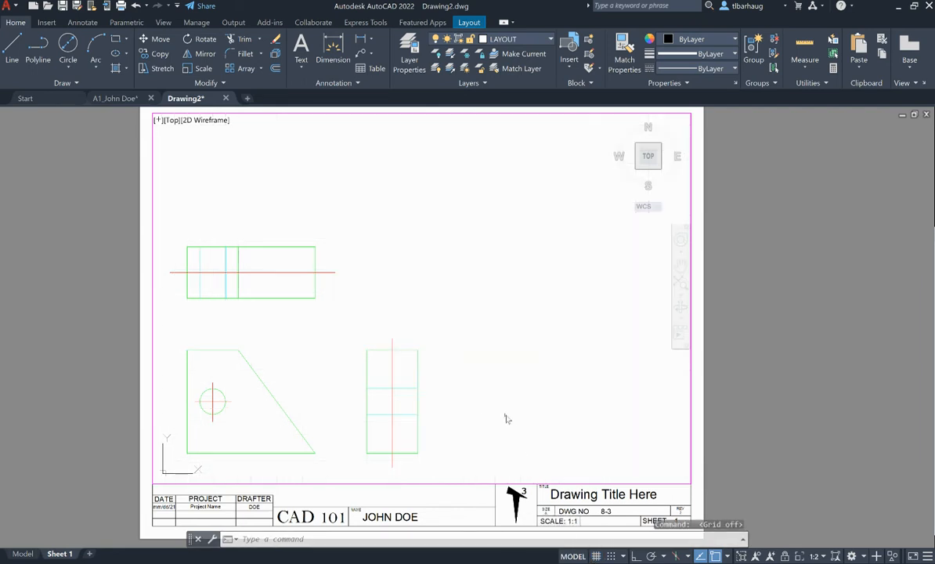
{"action": "middle_click_drag", "start_coordinate": [456, 387], "coordinate": [458, 370]}
{"action": "left_click", "coordinate": [460, 368]}
{"action": "left_click", "coordinate": [457, 386]}
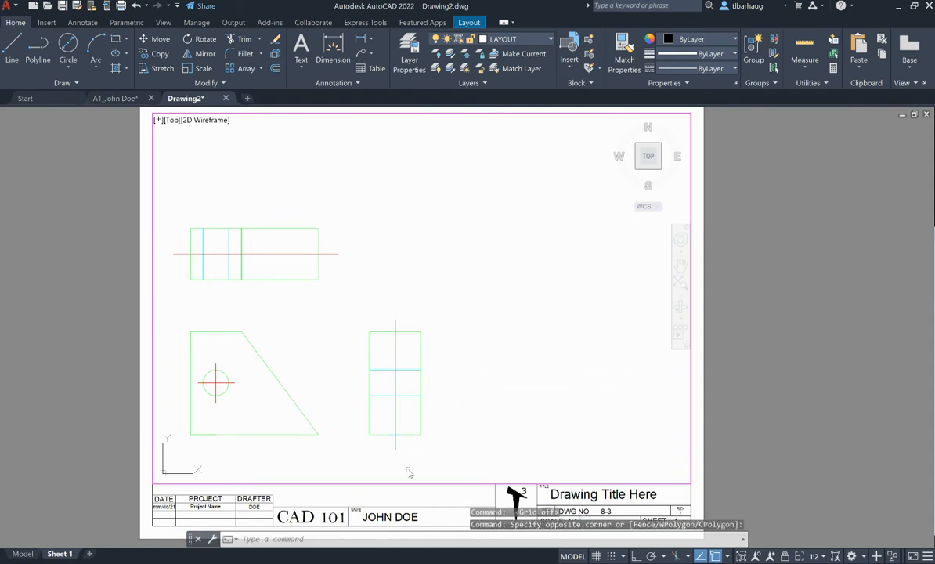
- Delete the right vertical edge of the side view from inside the active viewport
{"action": "left_click", "coordinate": [426, 431]}
{"action": "left_click", "coordinate": [412, 422]}
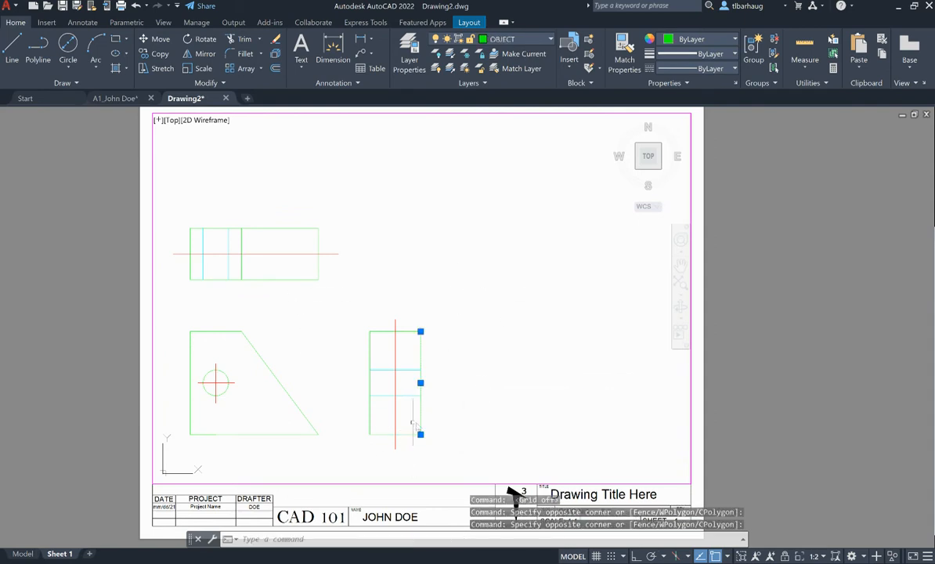
{"action": "key", "text": "Delete"}
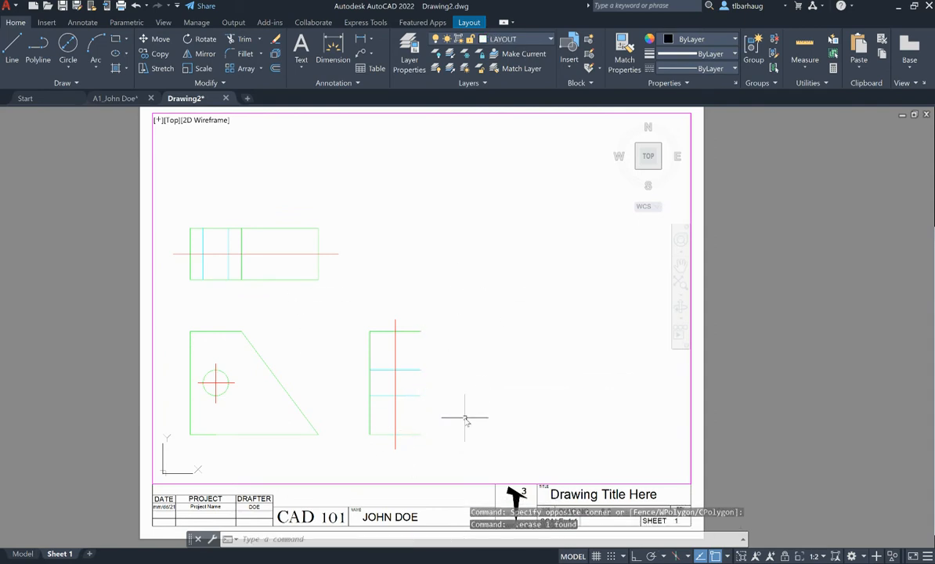
- Undo the deletion of the side view's right edge and shift the three views slightly down, ending in paper space
{"action": "key", "text": "ctrl+z"}
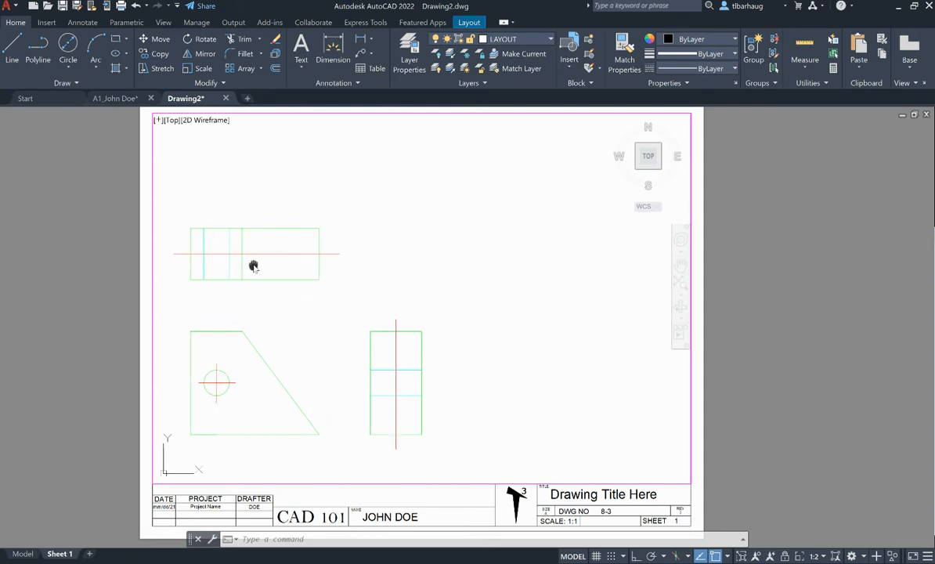
{"action": "middle_click_drag", "start_coordinate": [254, 266], "coordinate": [255, 281]}
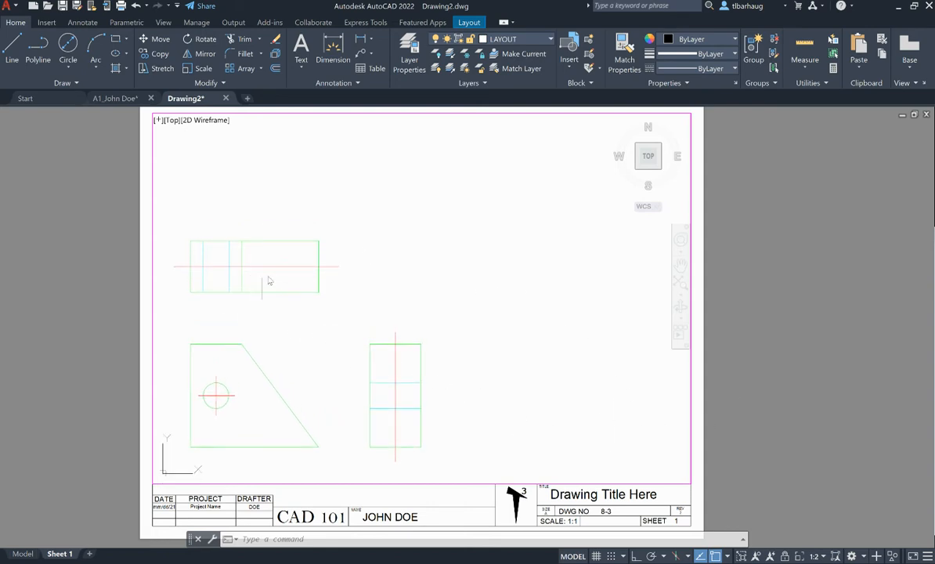
{"action": "double_click", "coordinate": [764, 396]}
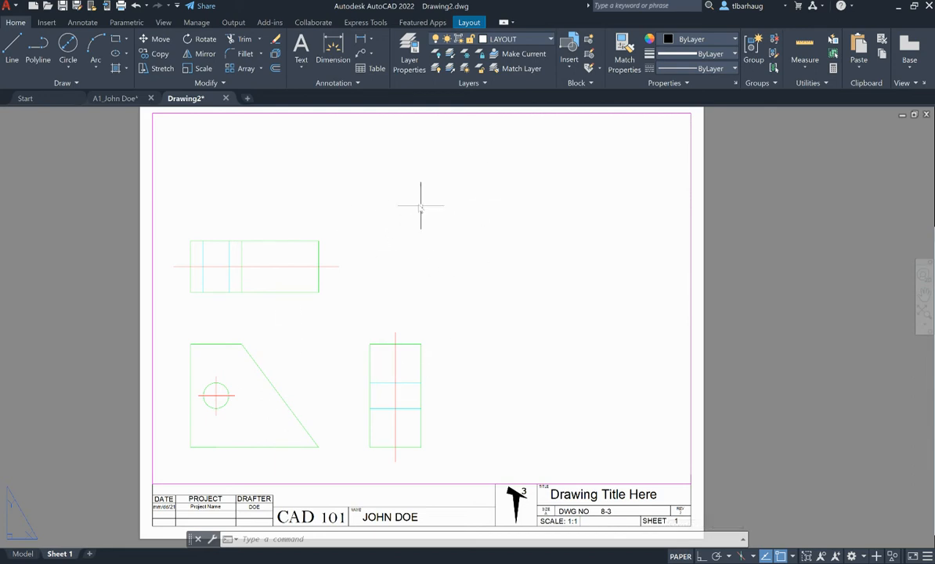
- Create a single viewport in the sheet's upper-right corner, from the top border to the right border above the title block
{"action": "type", "text": "view"}
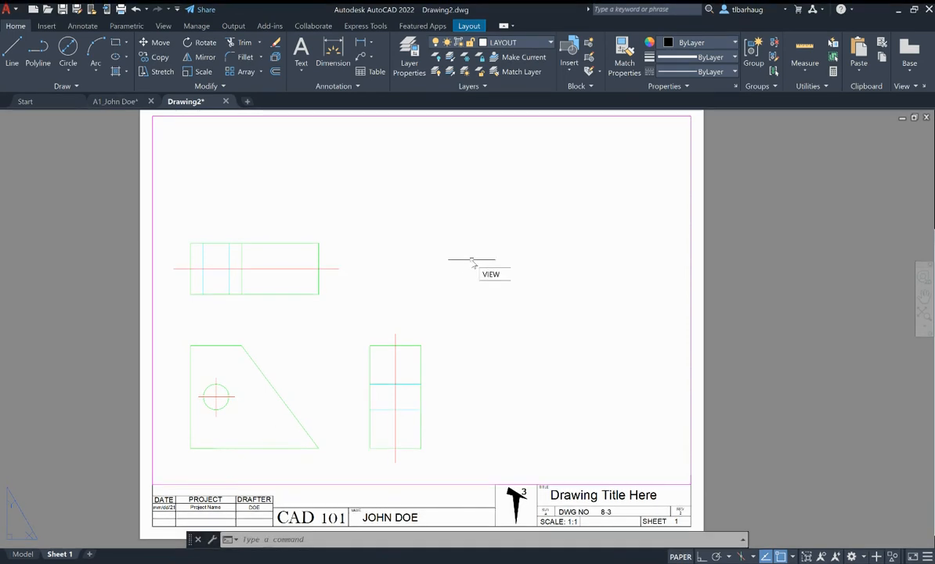
{"action": "type", "text": "port"}
{"action": "key", "text": "Return"}
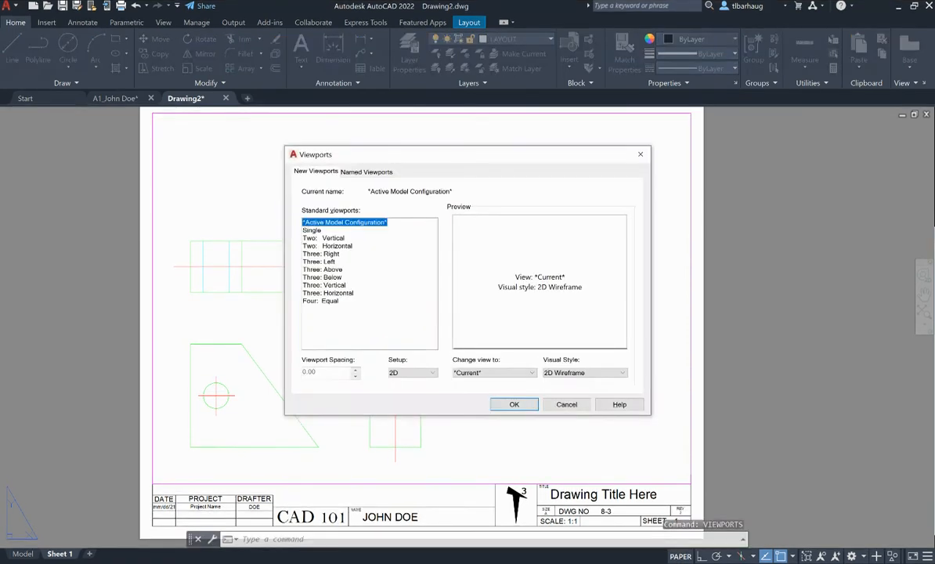
{"action": "left_click", "coordinate": [313, 230]}
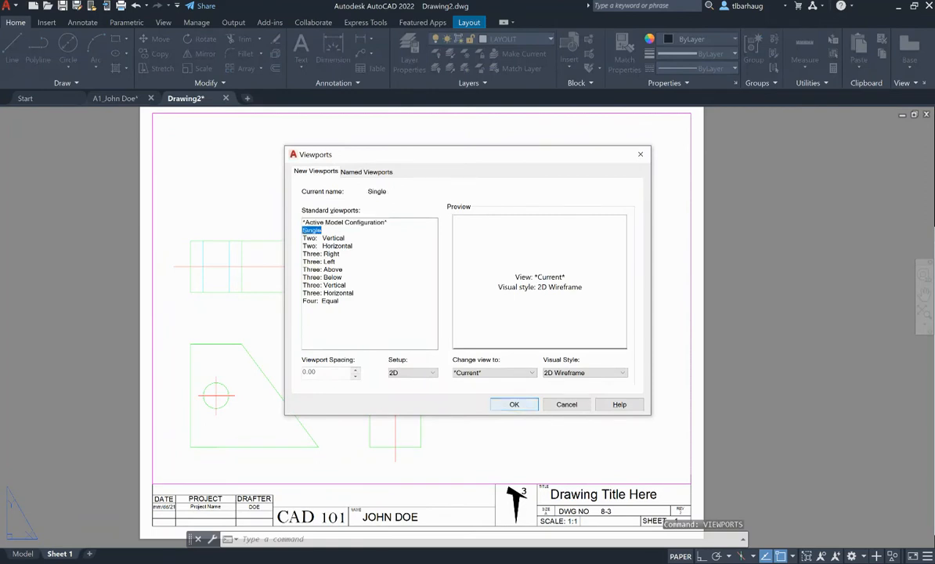
{"action": "left_click", "coordinate": [525, 407]}
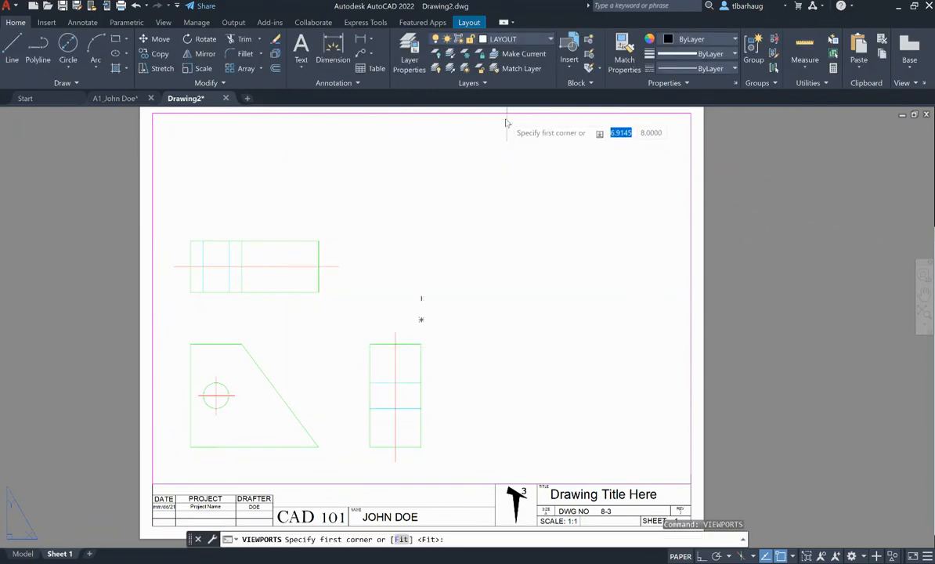
{"action": "left_click", "coordinate": [460, 114]}
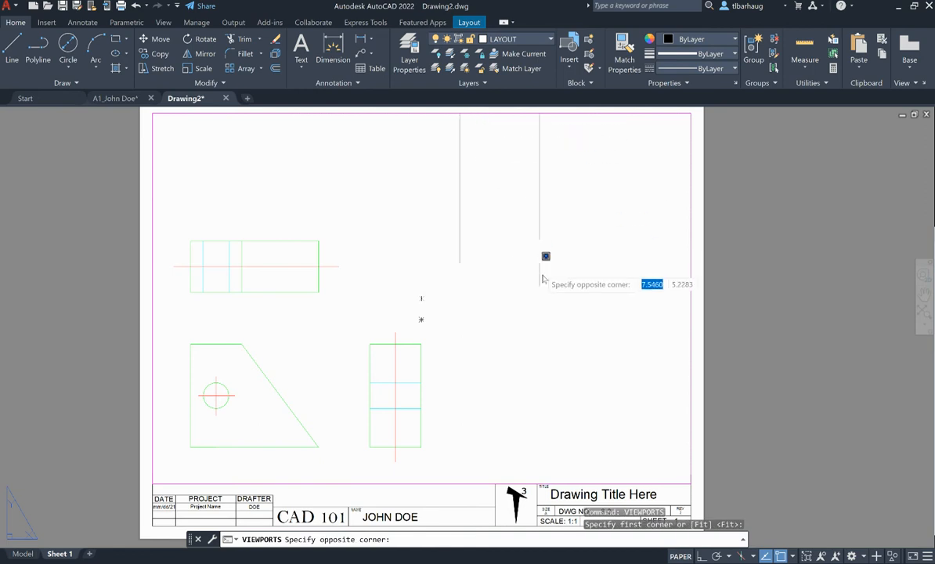
{"action": "left_click", "coordinate": [691, 320]}
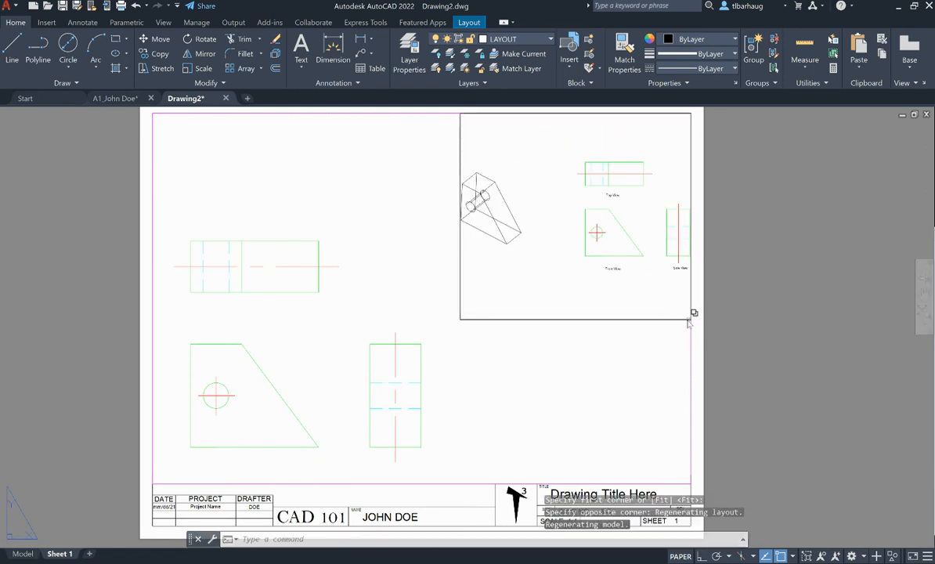
- Assign the new upper-right viewport to the VEIWPORTS layer
{"action": "left_click", "coordinate": [521, 320]}
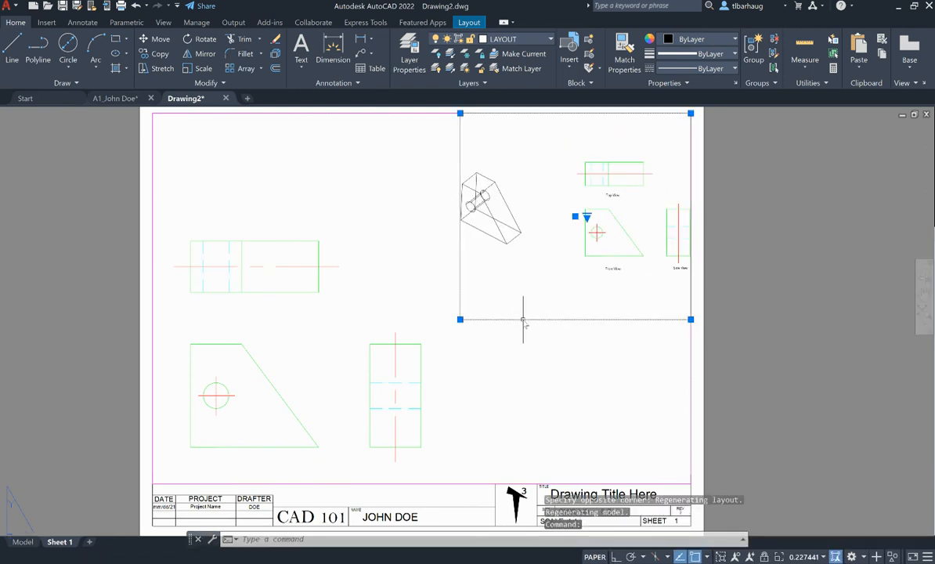
{"action": "left_click", "coordinate": [508, 45]}
{"action": "left_click", "coordinate": [501, 132]}
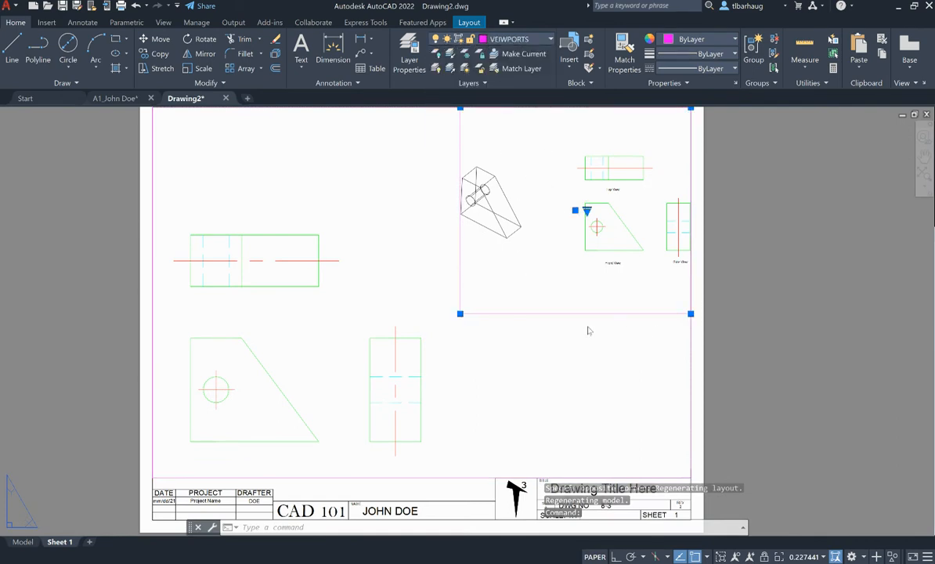
- Activate the upper-right viewport and frame only the isometric view in it
{"action": "double_click", "coordinate": [511, 243]}
{"action": "middle_click_drag", "start_coordinate": [554, 224], "coordinate": [615, 258]}
{"action": "scroll", "coordinate": [542, 244], "scroll_direction": "up", "scroll_amount": 4}
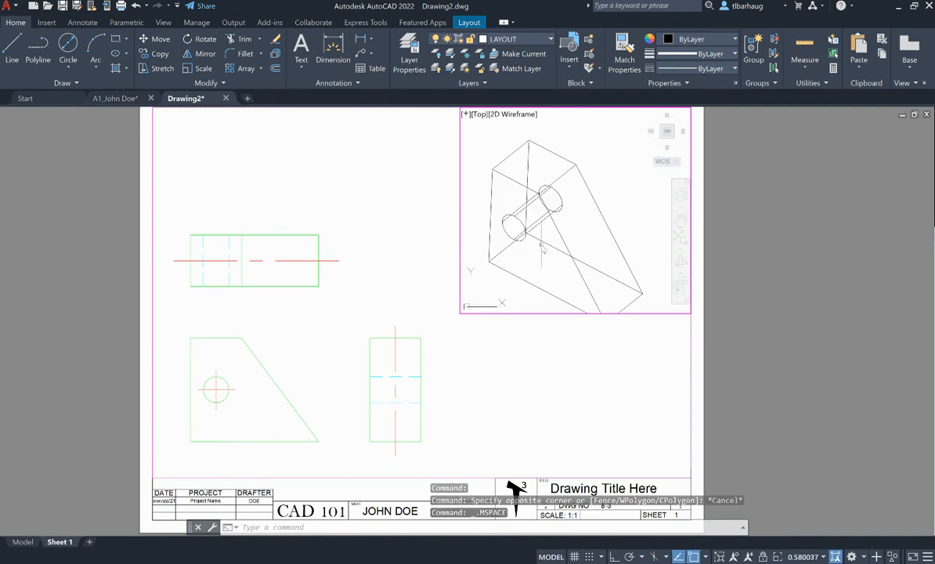
{"action": "middle_click_drag", "start_coordinate": [541, 246], "coordinate": [546, 237]}
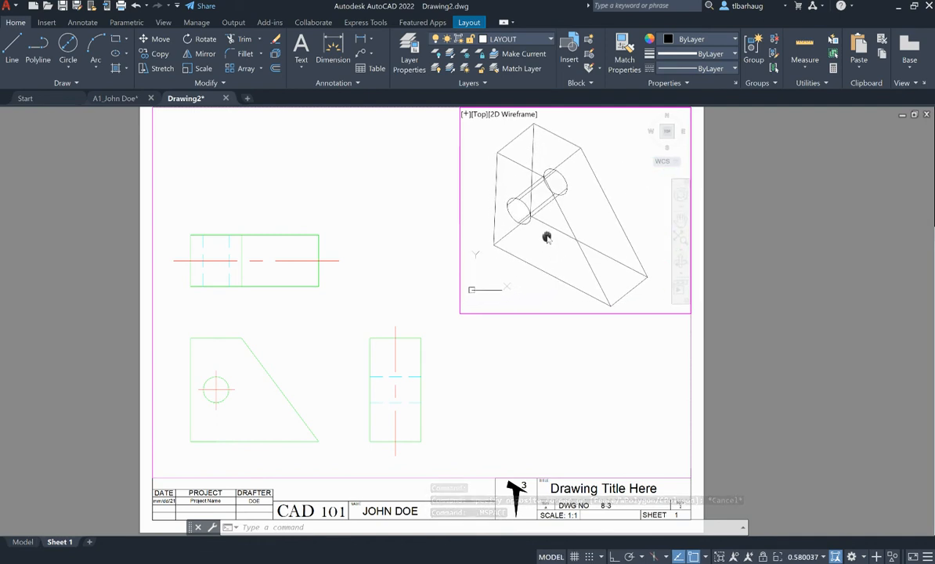
{"action": "scroll", "coordinate": [547, 238], "scroll_direction": "down", "scroll_amount": 2}
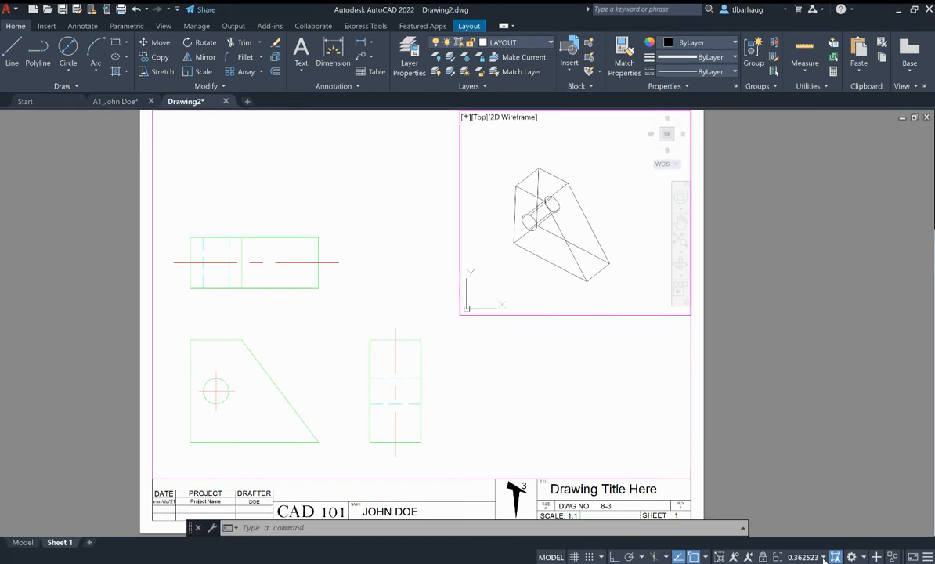
- Set the upper-right viewport's scale to 1:2 and centre the isometric view inside it
{"action": "left_click", "coordinate": [735, 336]}
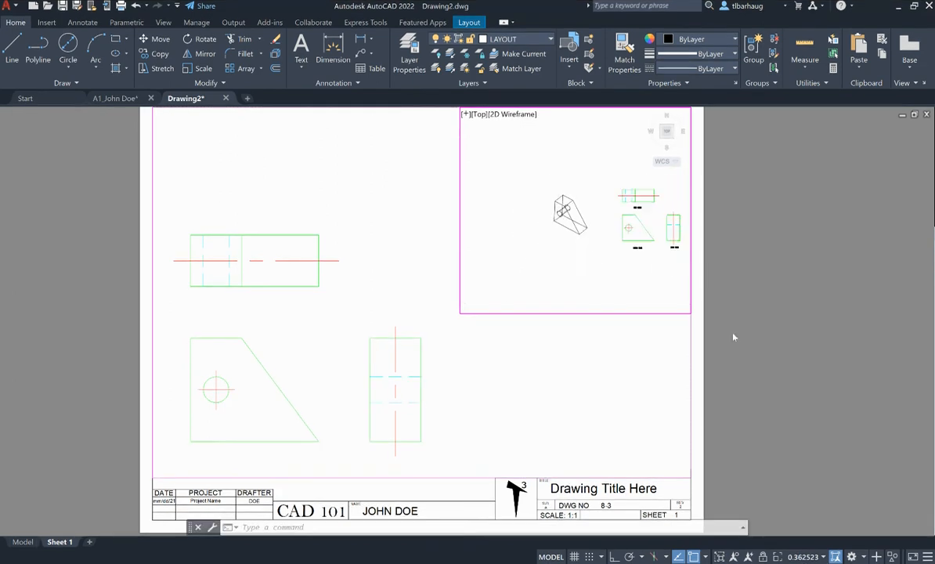
{"action": "left_click", "coordinate": [823, 557]}
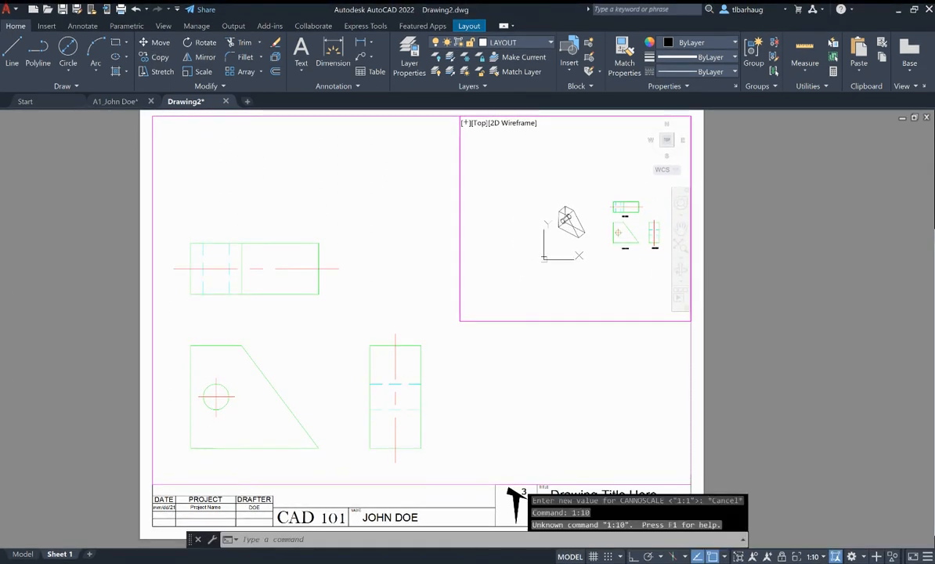
{"action": "left_click", "coordinate": [737, 211]}
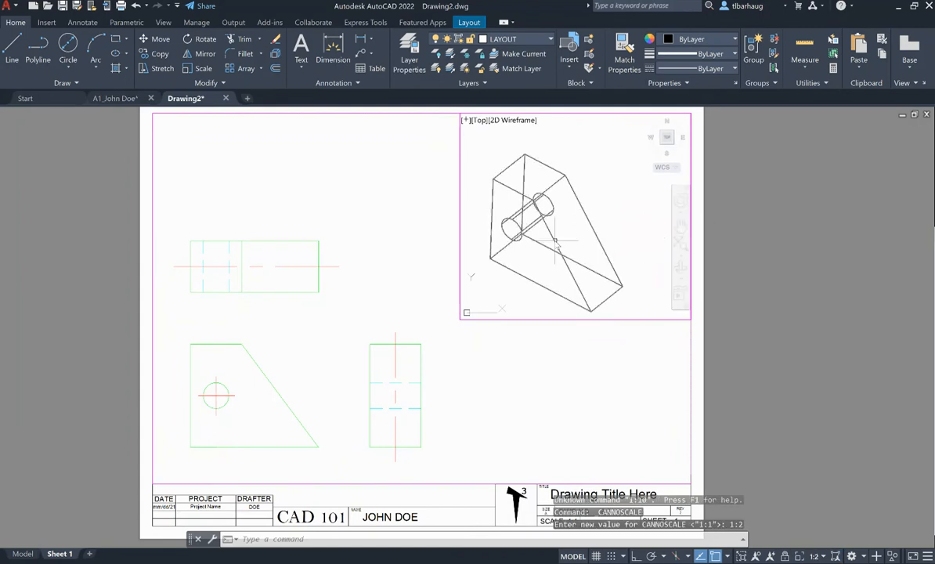
{"action": "middle_click_drag", "start_coordinate": [555, 245], "coordinate": [570, 230]}
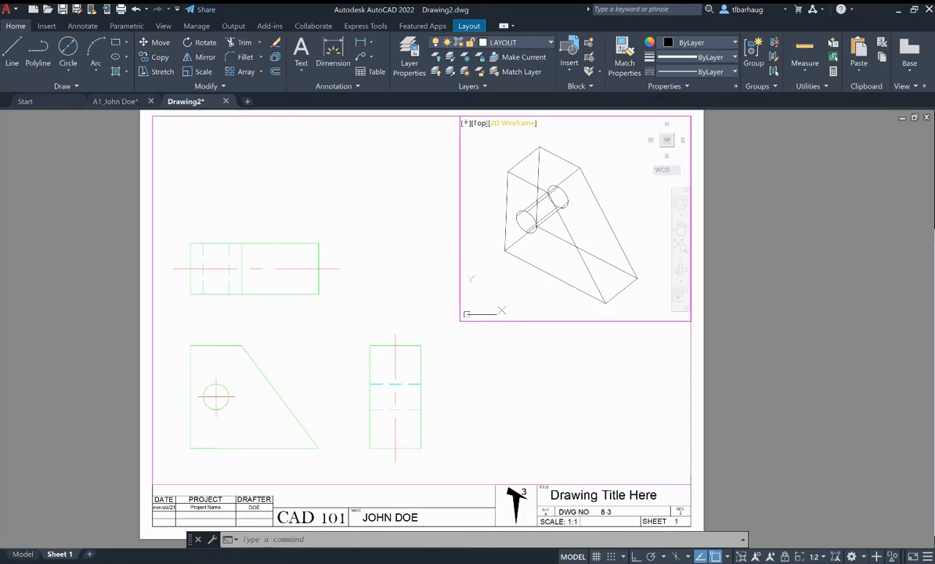
- Apply the Shades of Gray visual style to the isometric viewport and return to paper space
{"action": "left_click", "coordinate": [564, 207]}
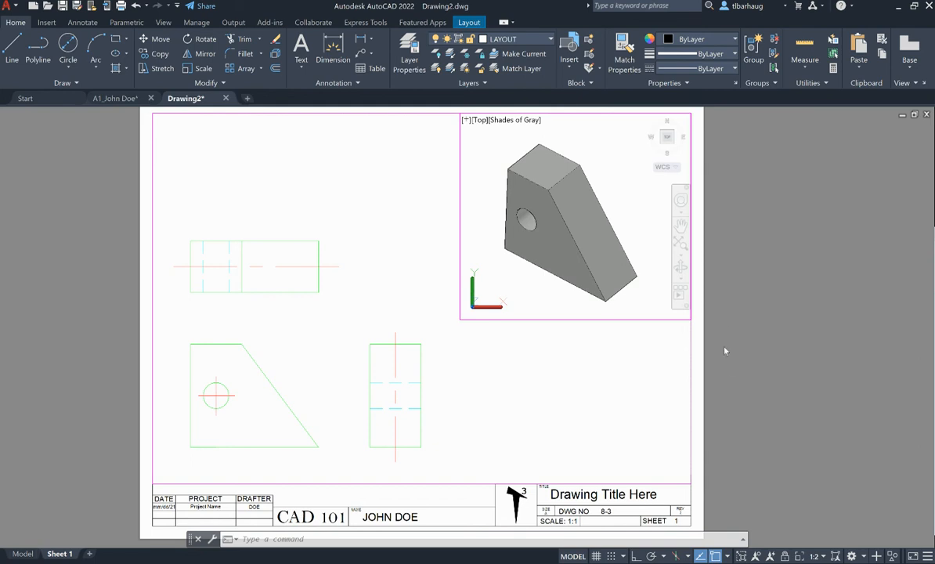
{"action": "double_click", "coordinate": [736, 224]}
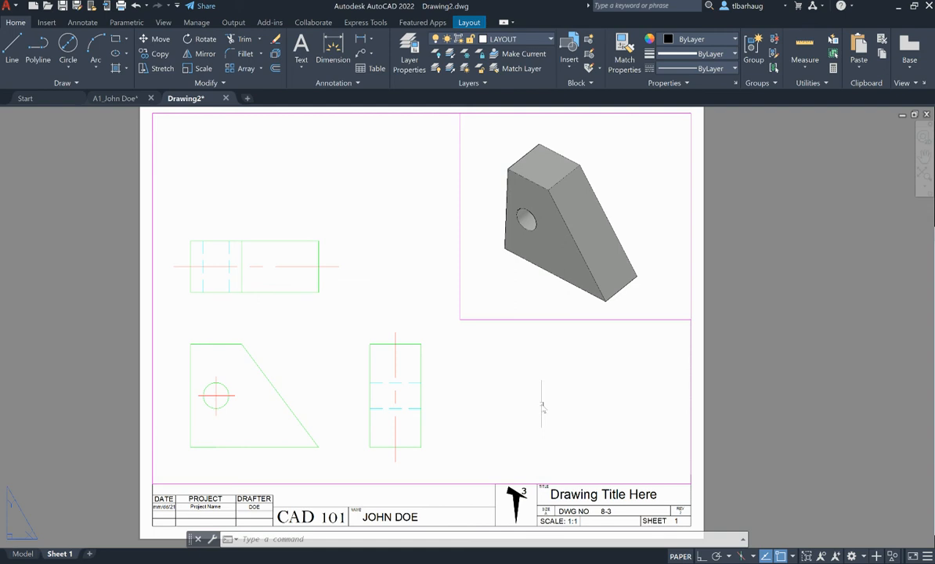
- Change the title block's scale text to SCALE: 1:2
{"action": "middle_click_drag", "start_coordinate": [555, 423], "coordinate": [581, 374]}
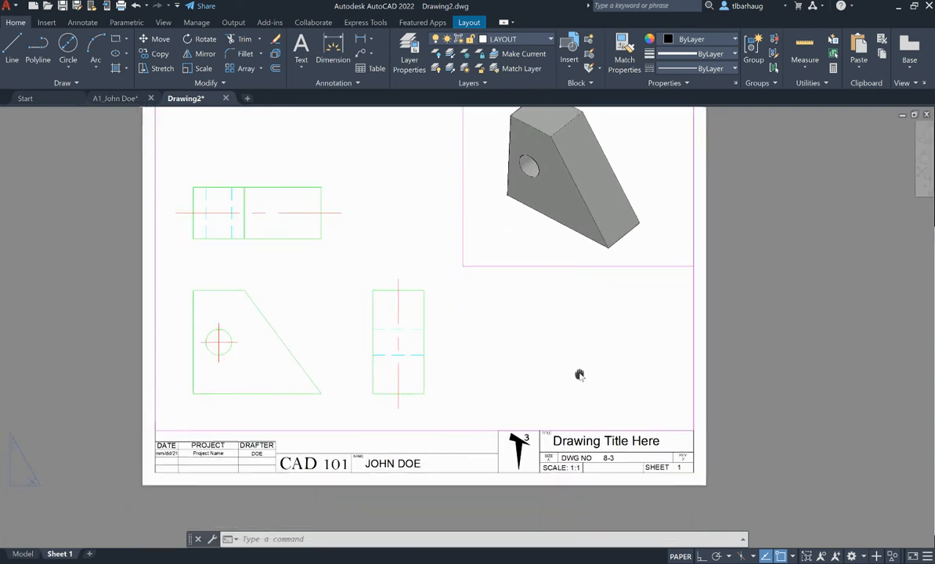
{"action": "left_click", "coordinate": [580, 465]}
{"action": "left_click", "coordinate": [580, 466]}
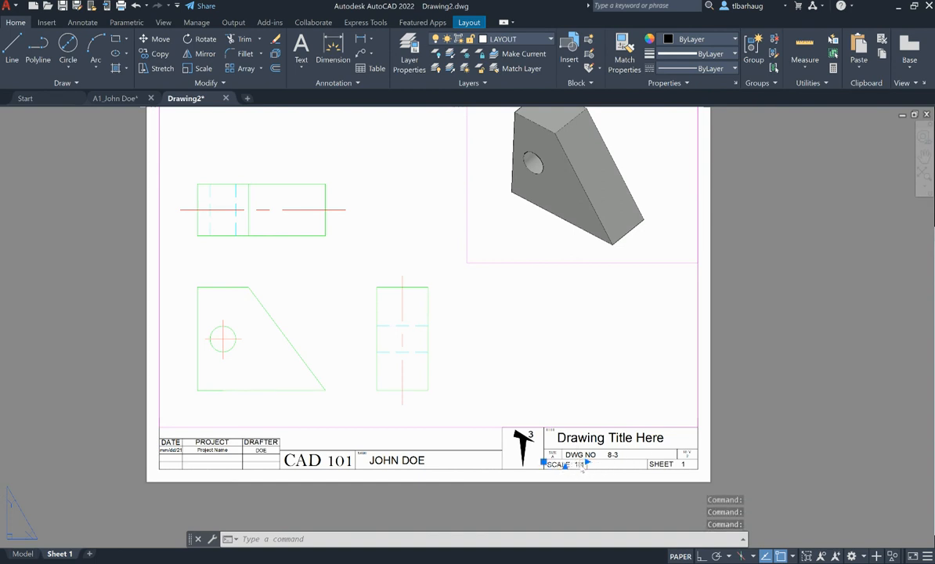
{"action": "scroll", "coordinate": [578, 467], "scroll_direction": "up", "scroll_amount": 4}
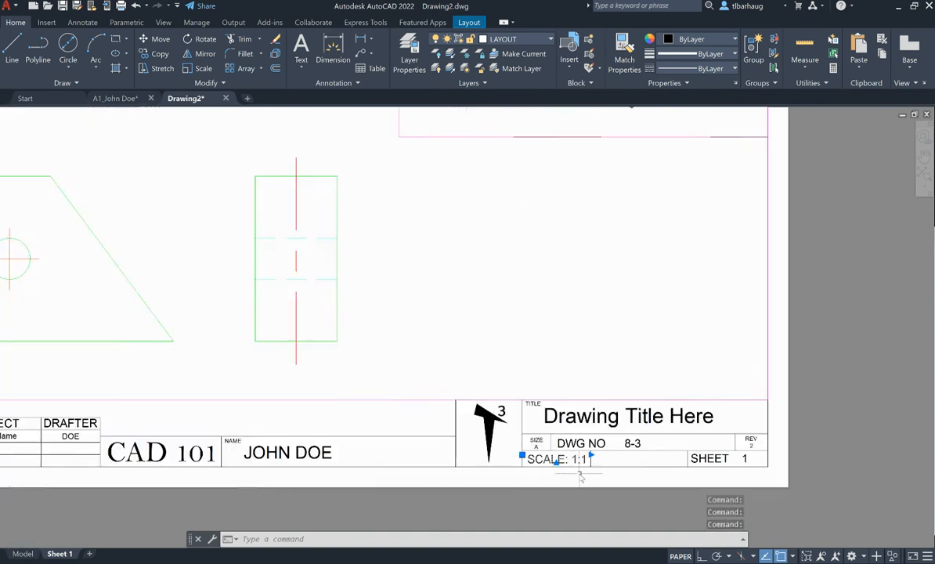
{"action": "double_click", "coordinate": [588, 453]}
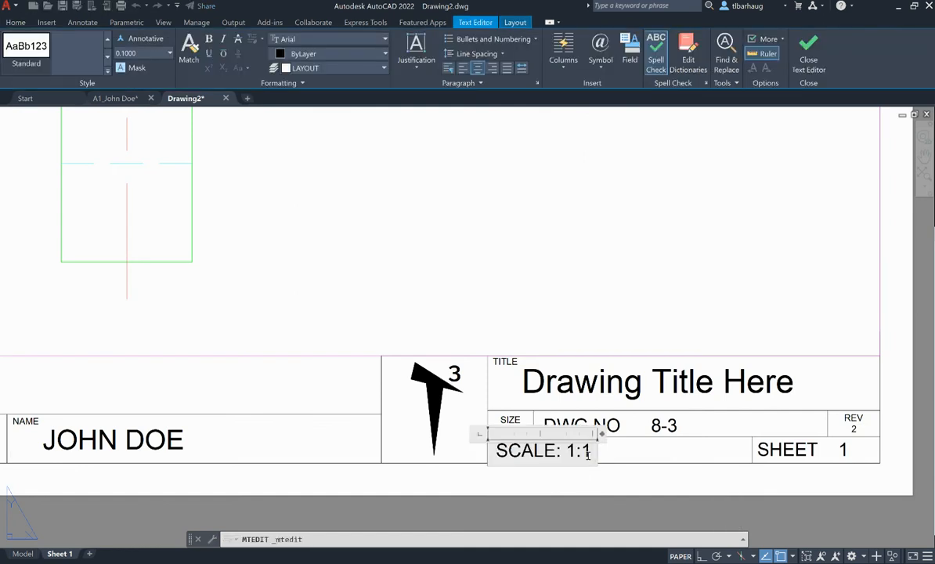
{"action": "key", "text": "BackSpace"}
{"action": "type", "text": "2"}
{"action": "left_click", "coordinate": [870, 357]}
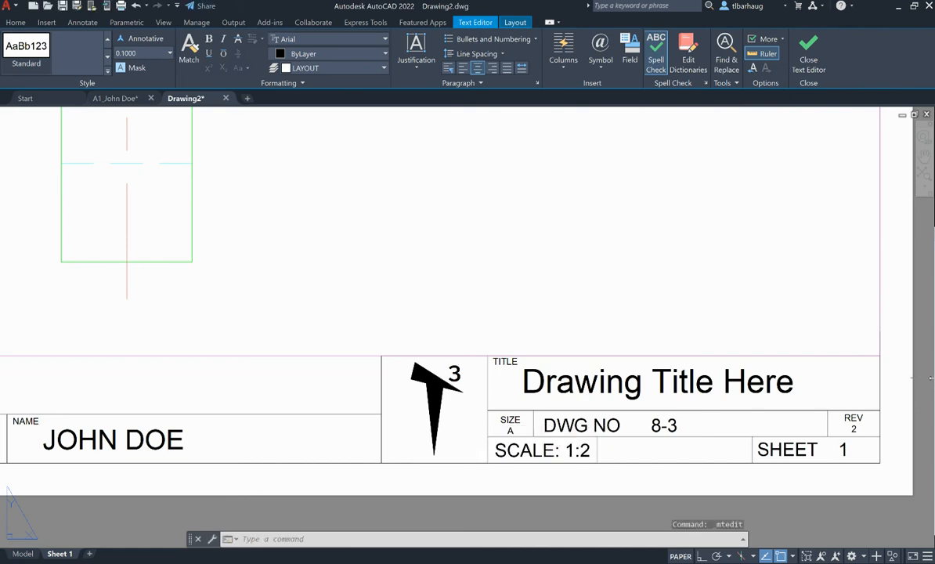
- Bring the whole sheet back into view, then enter and leave the model space of the orthographic viewport
{"action": "scroll", "coordinate": [638, 391], "scroll_direction": "down", "scroll_amount": 4}
{"action": "middle_click_drag", "start_coordinate": [621, 357], "coordinate": [642, 441]}
{"action": "middle_click_drag", "start_coordinate": [574, 293], "coordinate": [579, 346]}
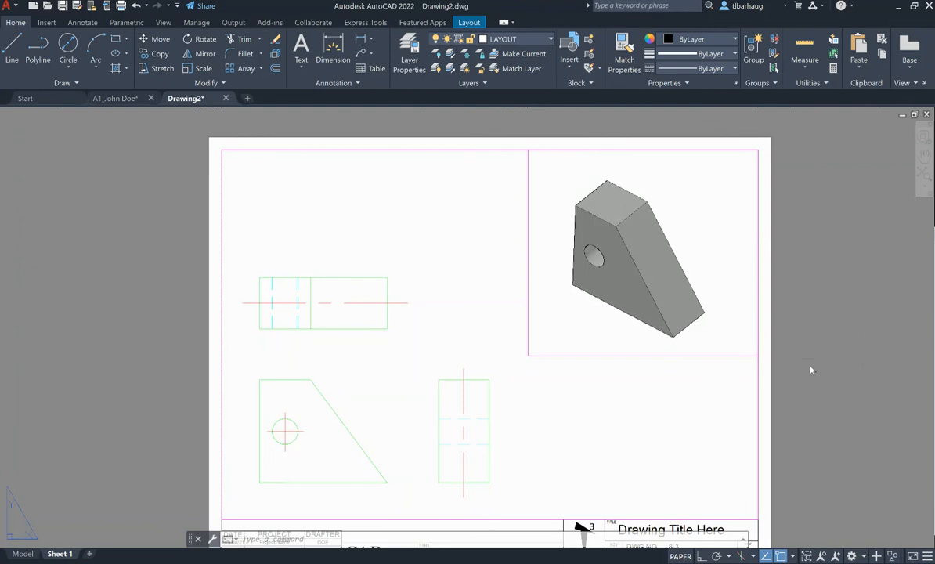
{"action": "double_click", "coordinate": [657, 444]}
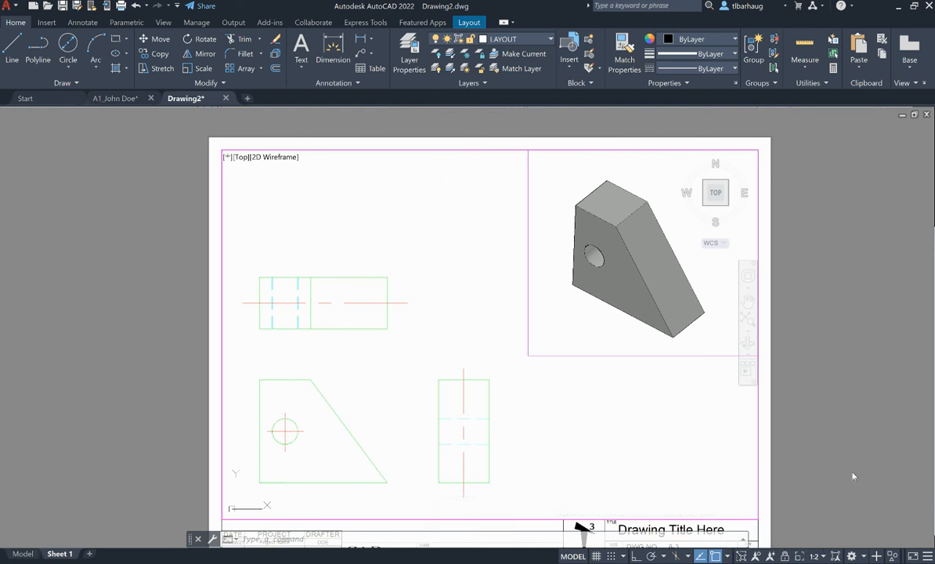
{"action": "double_click", "coordinate": [806, 435]}
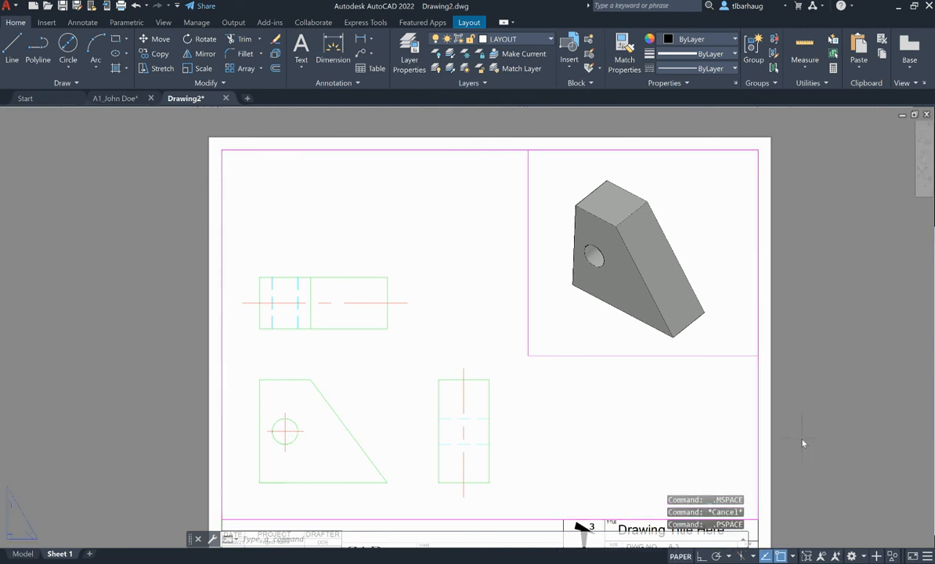
{"action": "middle_click_drag", "start_coordinate": [749, 411], "coordinate": [731, 383]}
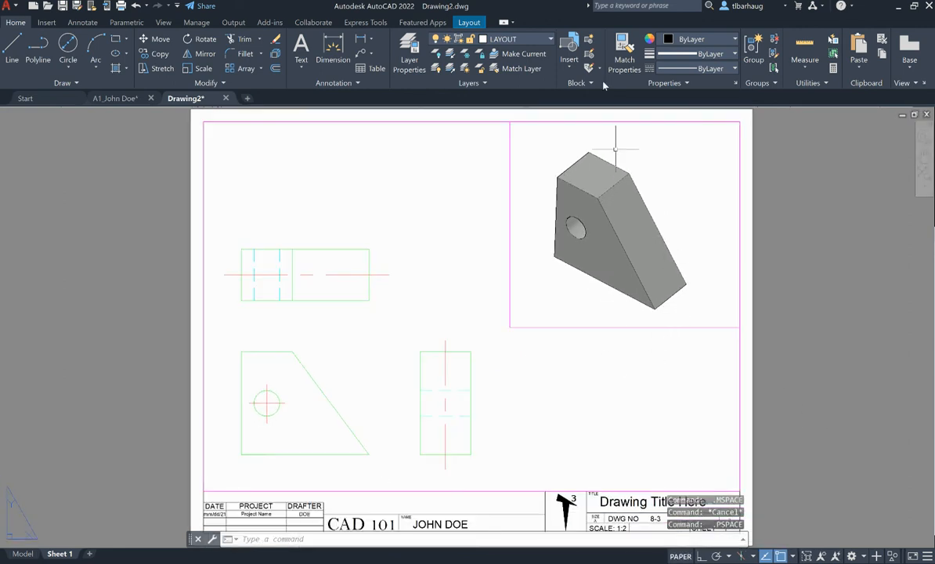
- Examine the drawing's layers and their settings in the Layer Properties Manager, and close it
{"action": "left_click", "coordinate": [517, 38]}
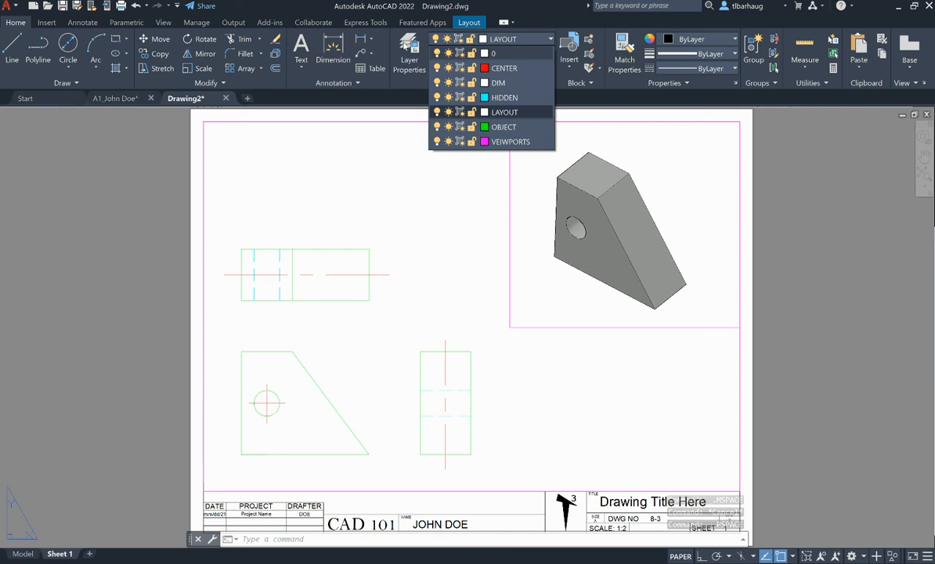
{"action": "left_click", "coordinate": [409, 54]}
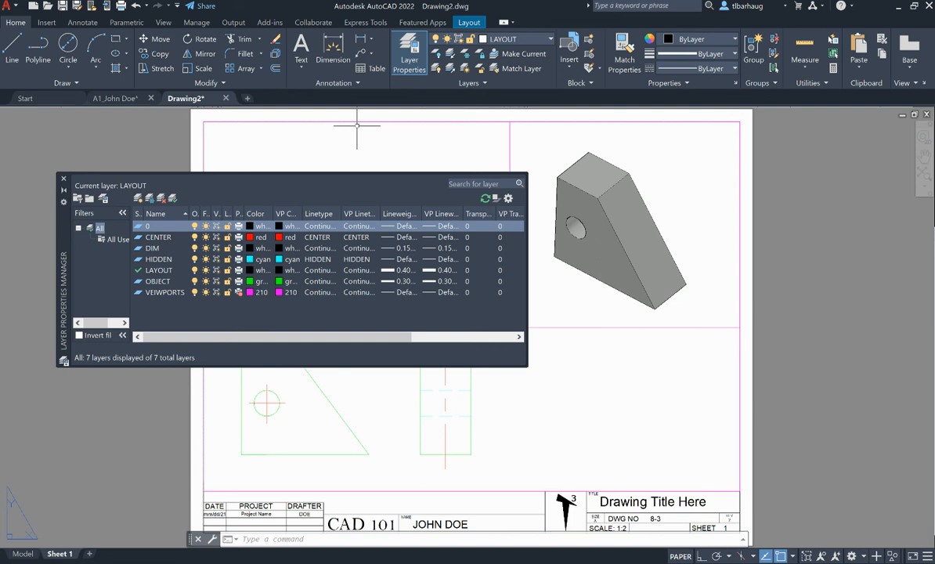
{"action": "left_click", "coordinate": [62, 182]}
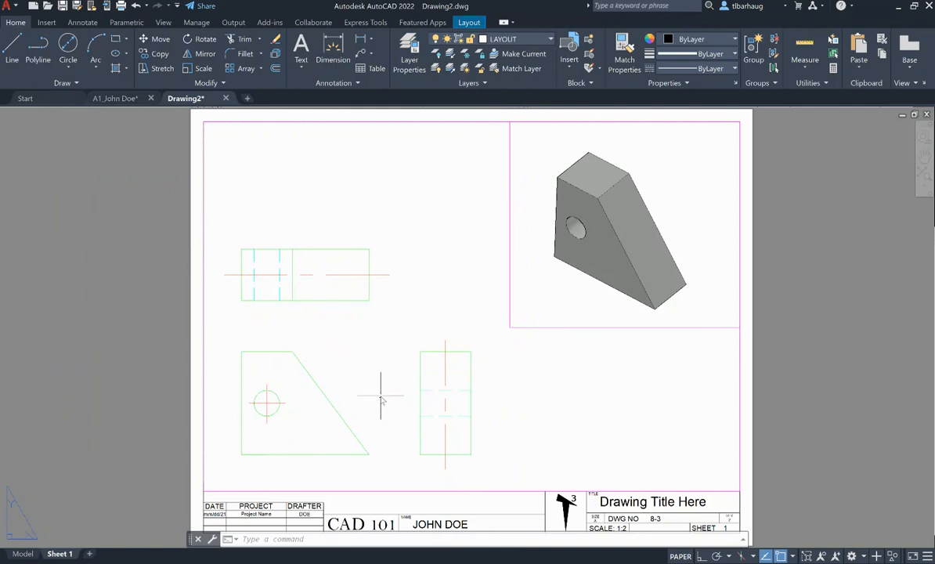
- Activate the large orthographic viewport once more and return to paper space
{"action": "middle_click_drag", "start_coordinate": [466, 478], "coordinate": [433, 467]}
{"action": "double_click", "coordinate": [460, 422]}
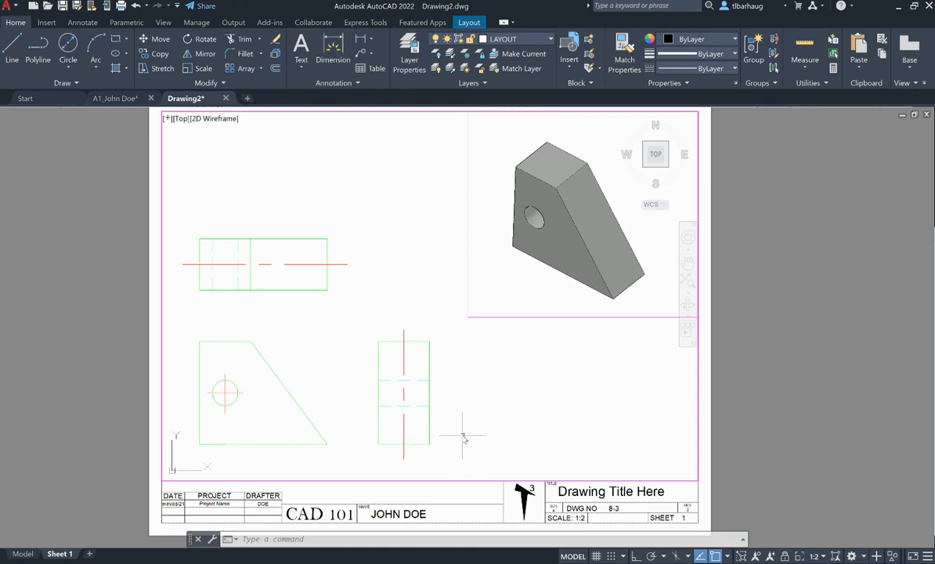
{"action": "double_click", "coordinate": [788, 484]}
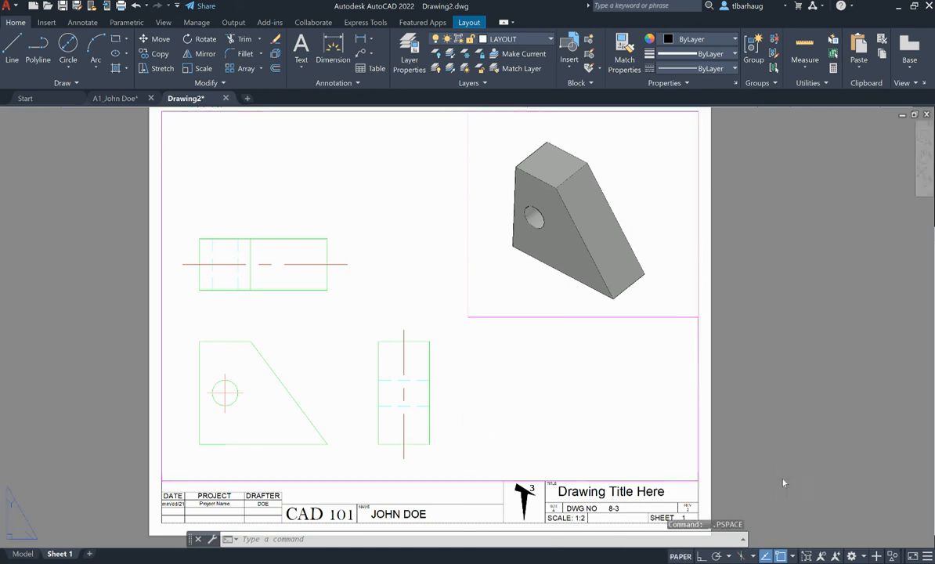